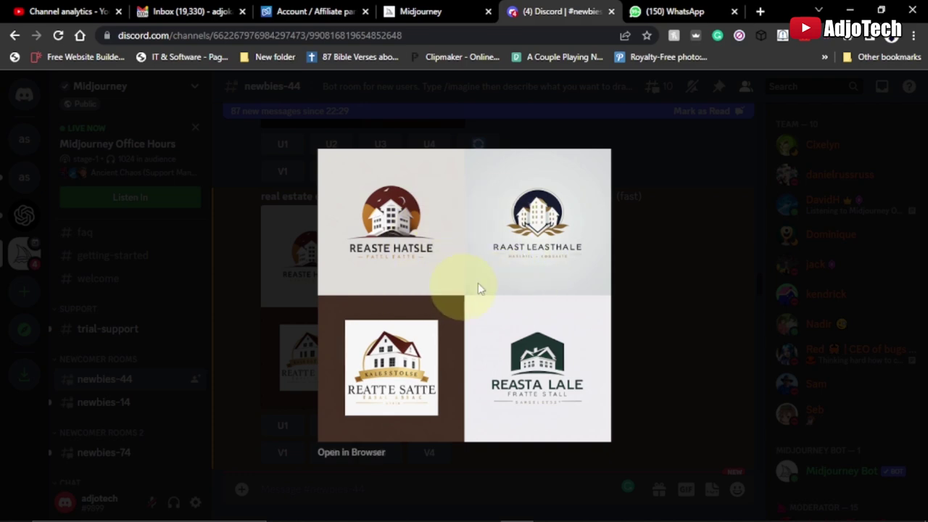
Close the enlarged logo grid preview to get back to the Discord channel
left_click(667, 276)
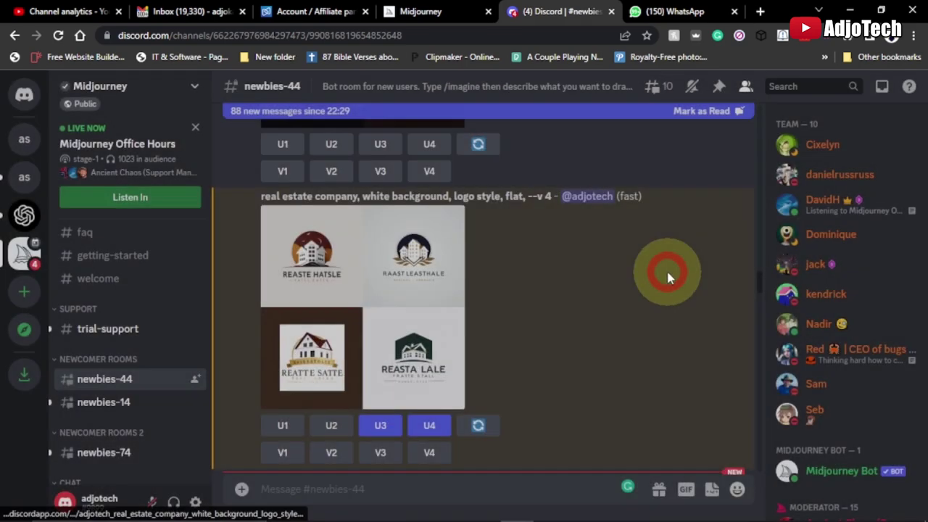
Scroll the newbies-44 chat down to the upscaled house-and-ribbon real estate logo
scroll(522, 317, "down", 5)
scroll(464, 308, "up", 5)
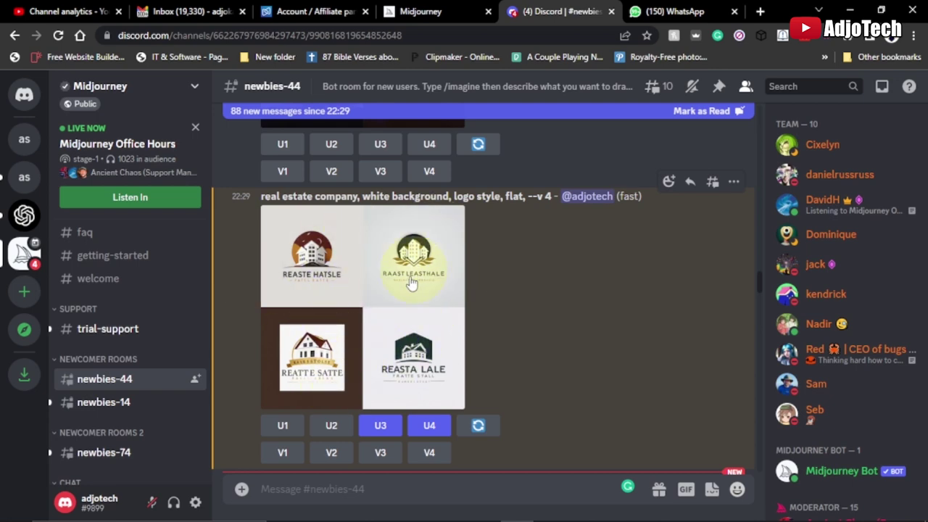
scroll(530, 362, "down", 10)
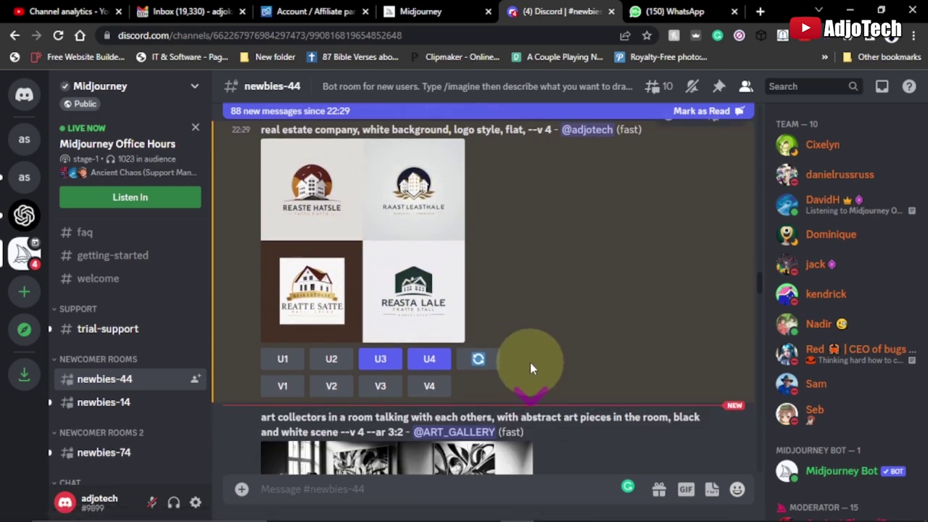
scroll(530, 361, "down", 15)
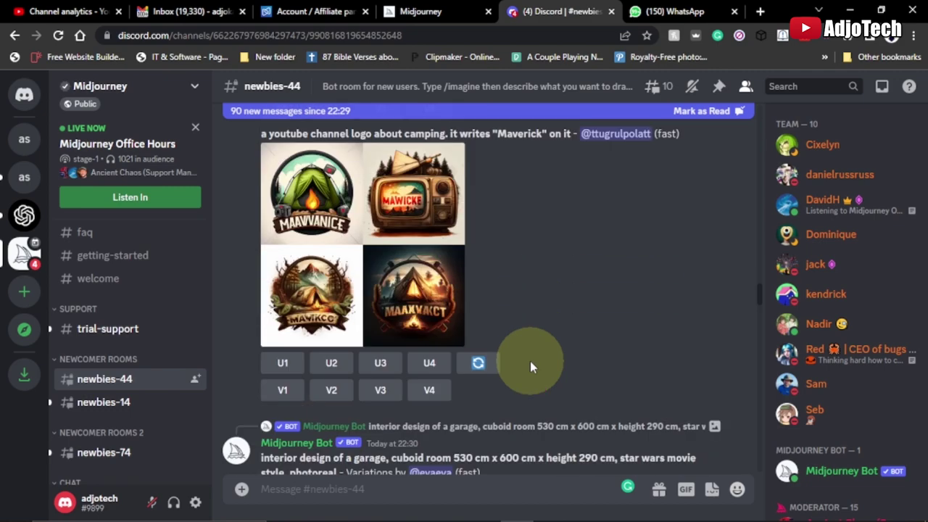
scroll(530, 361, "down", 15)
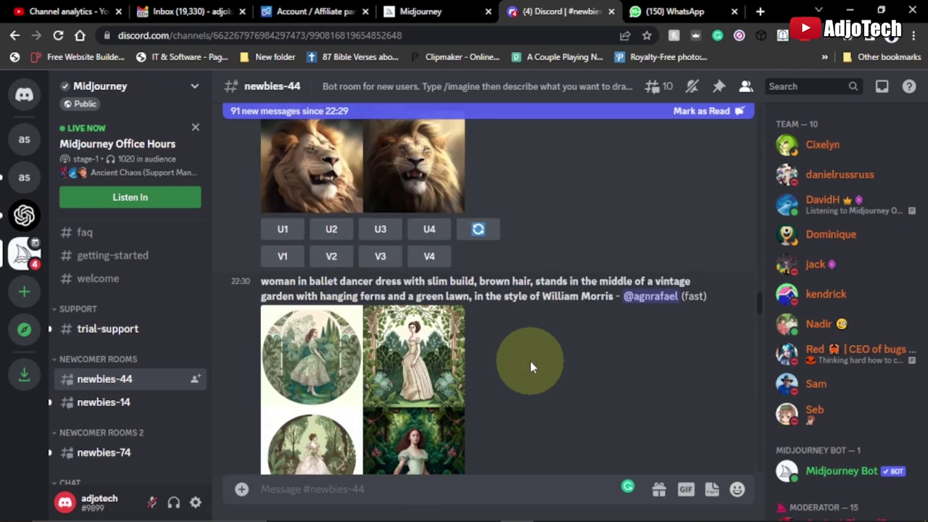
scroll(530, 360, "down", 15)
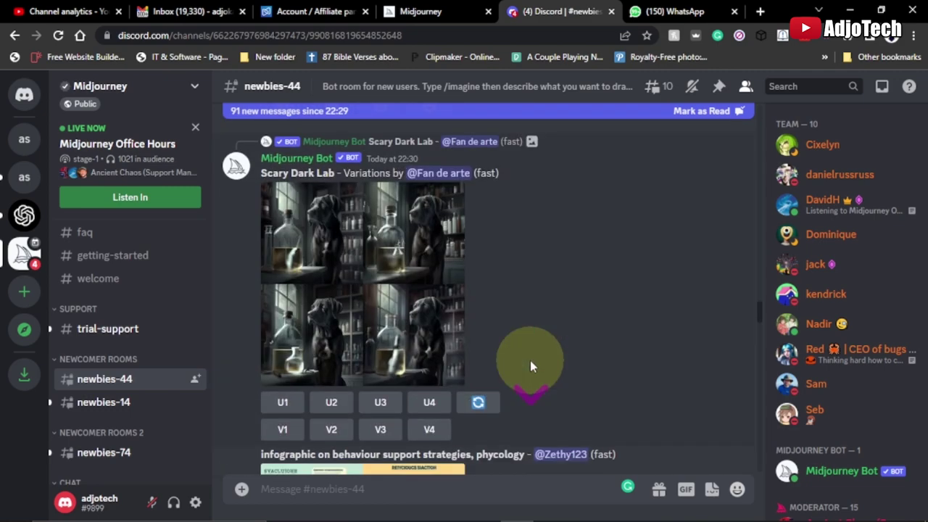
scroll(530, 360, "down", 15)
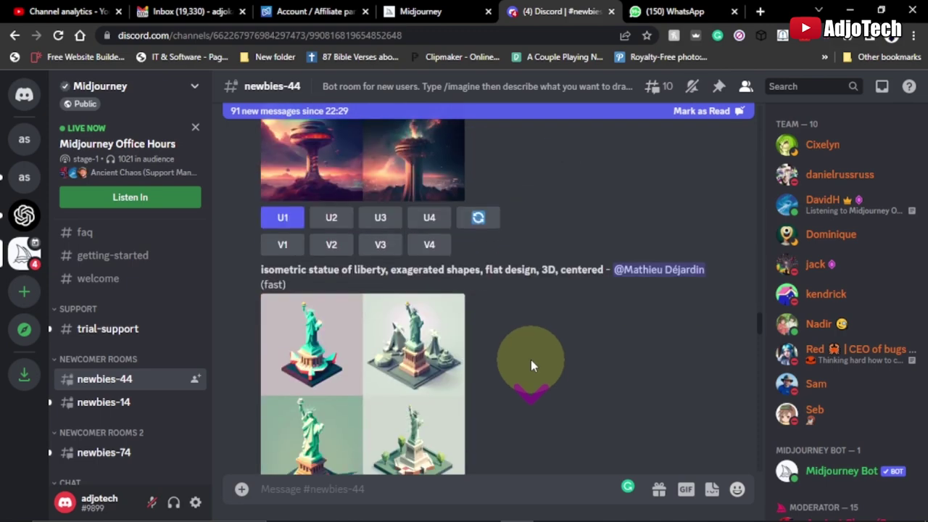
scroll(531, 365, "down", 15)
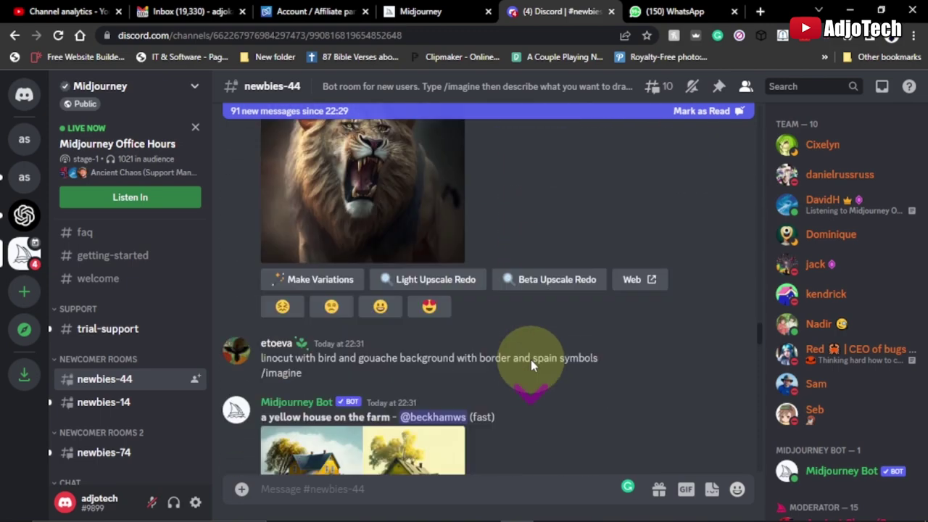
scroll(531, 365, "down", 15)
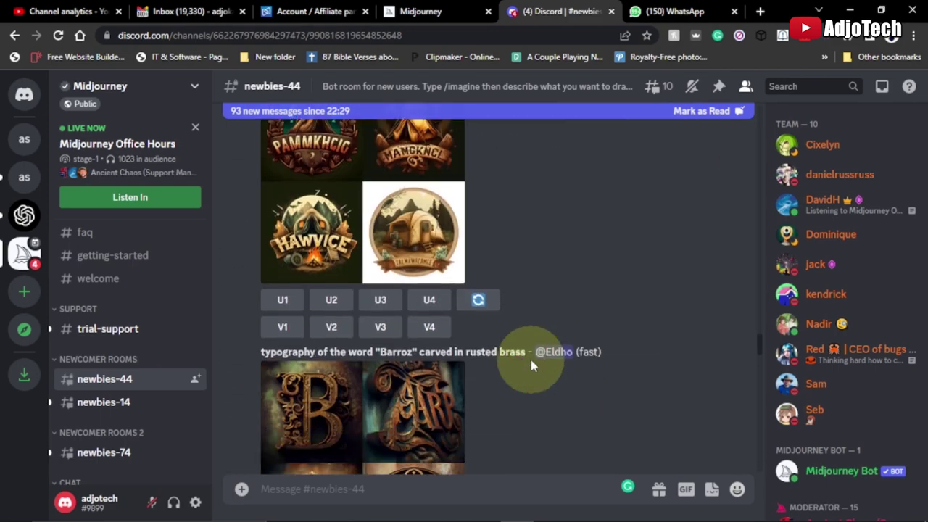
scroll(530, 360, "down", 15)
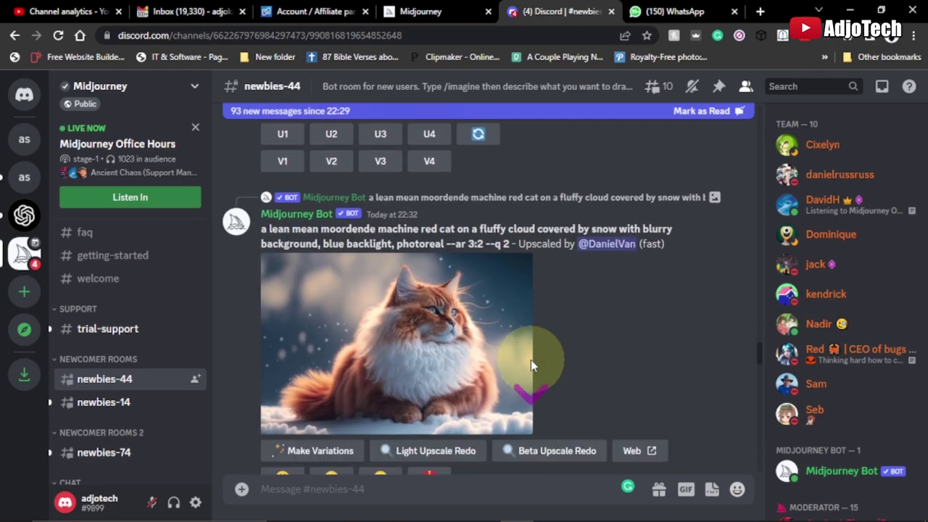
scroll(533, 358, "down", 3)
scroll(533, 357, "up", 3)
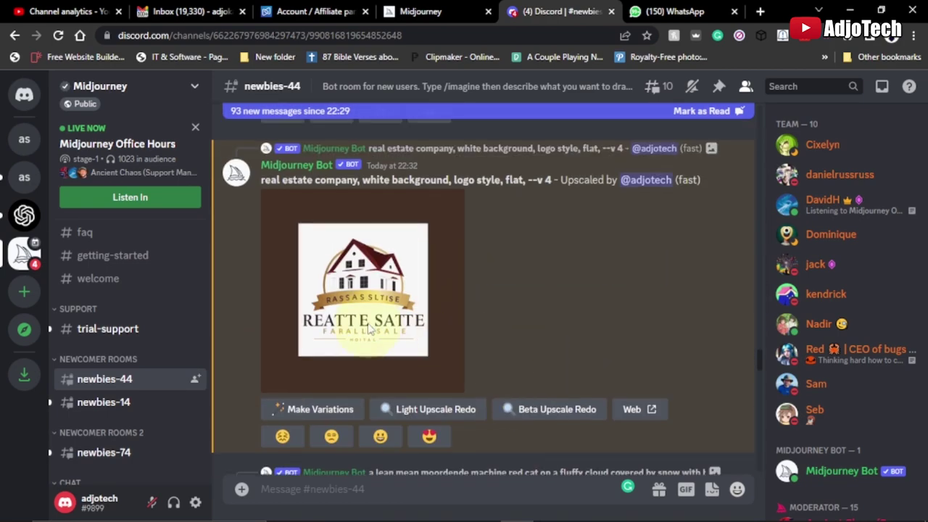
Save the upscaled house-and-ribbon real estate logo as a PNG download
left_click(360, 290)
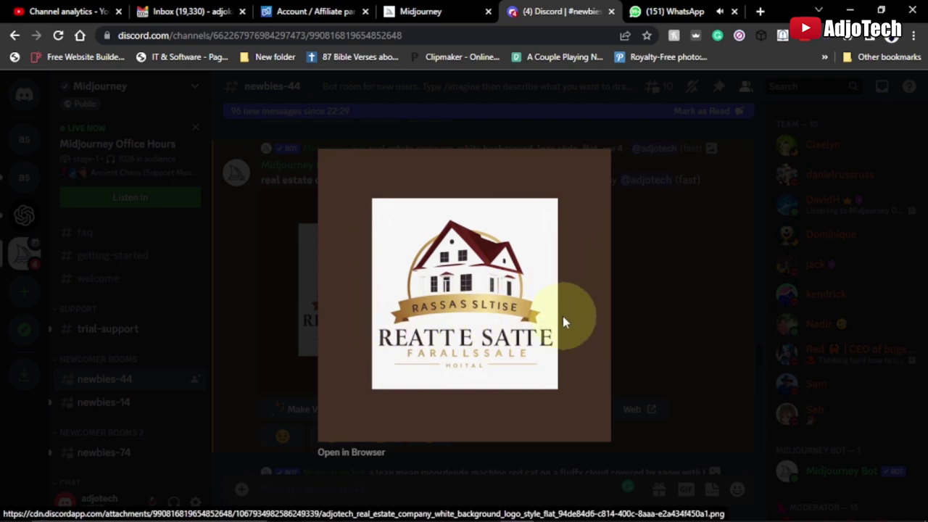
right_click(472, 261)
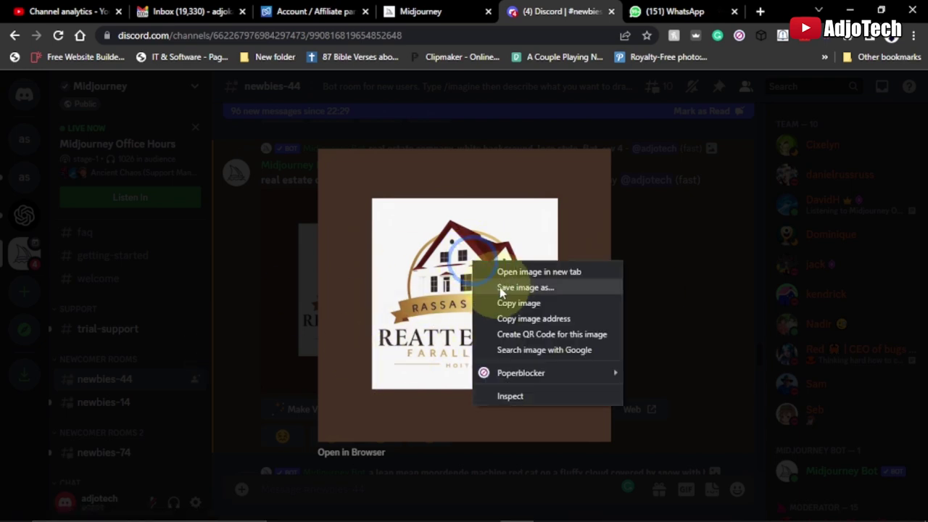
left_click(520, 304)
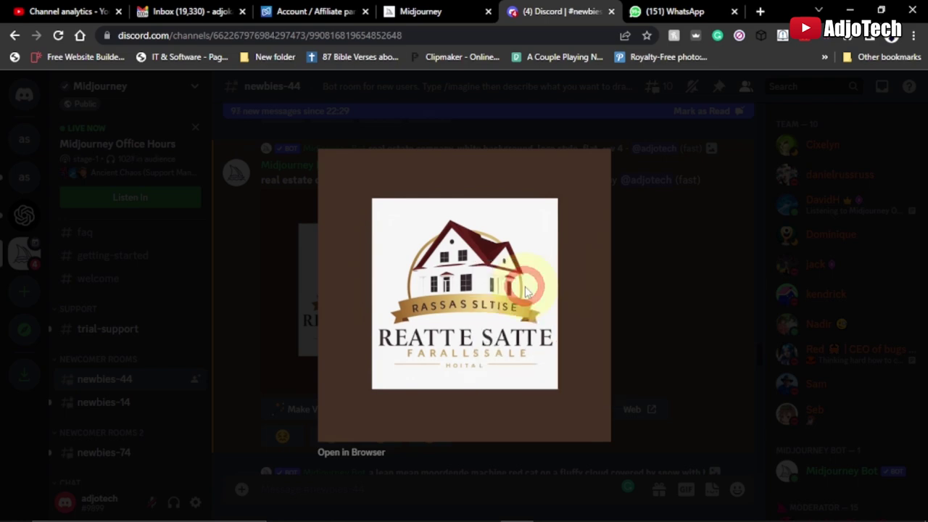
left_click(632, 406)
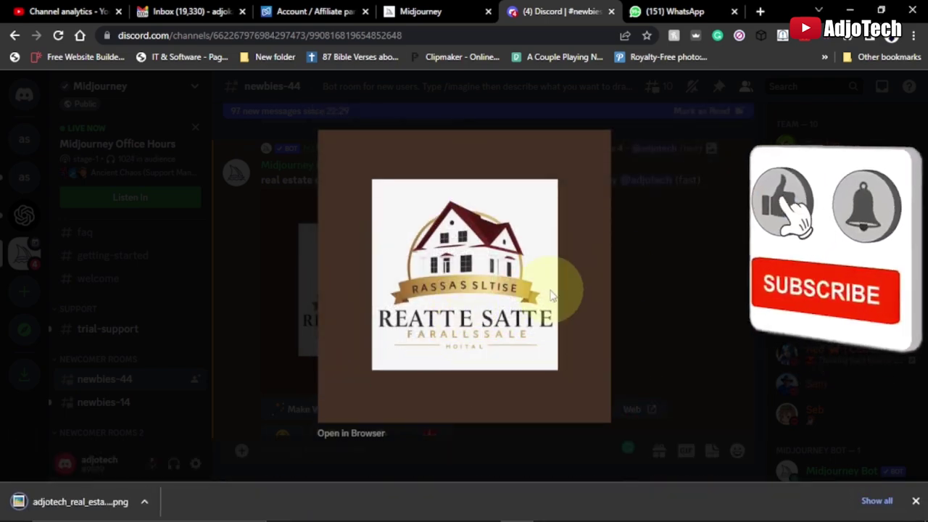
left_click(695, 283)
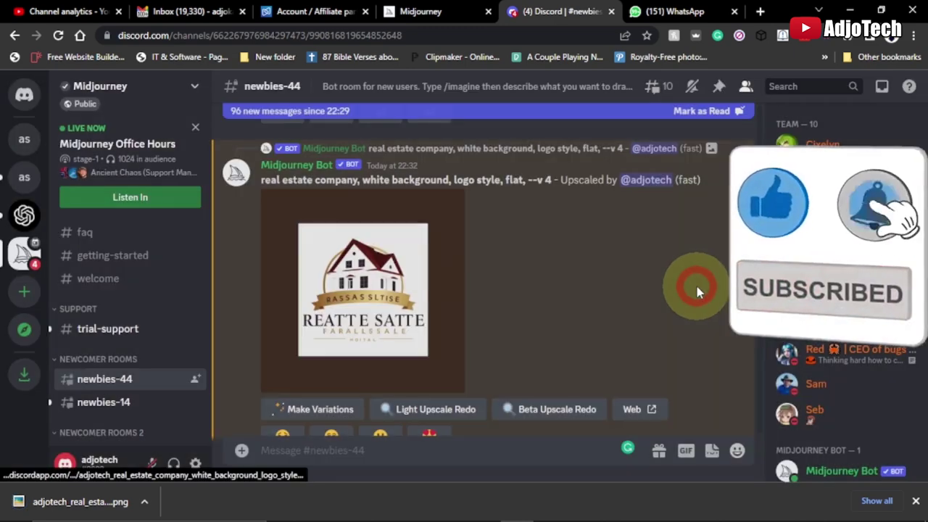
Go to the newbies-44 channel, scroll to its newest messages, and focus the message box
scroll(563, 281, "down", 5)
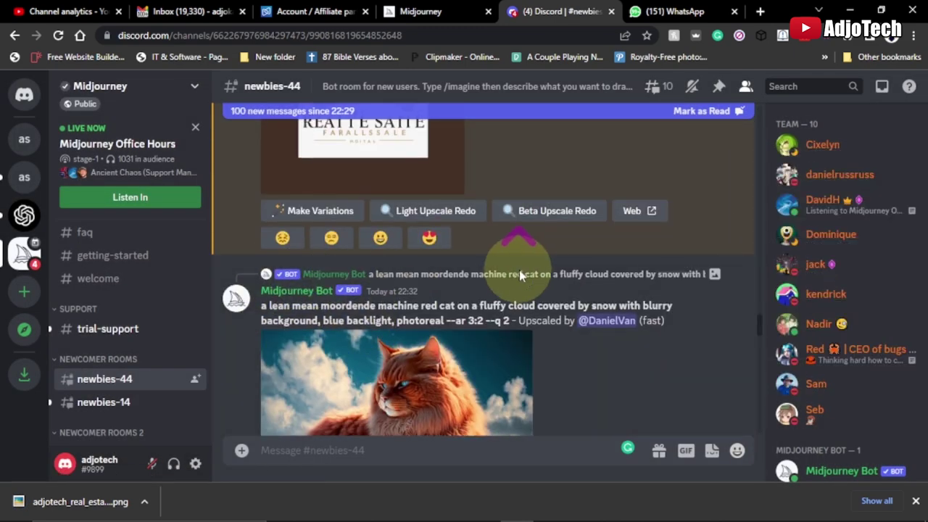
scroll(510, 274, "up", 4)
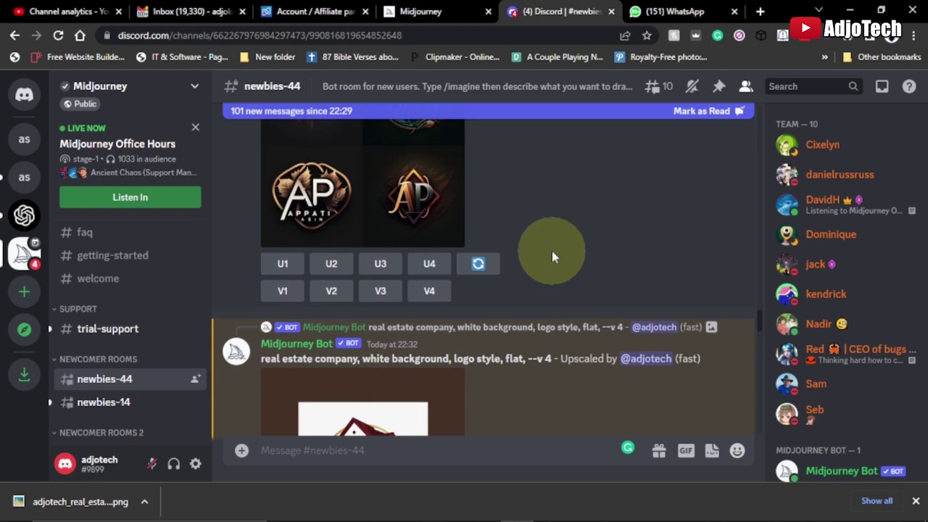
scroll(551, 251, "down", 5)
scroll(553, 250, "up", 3)
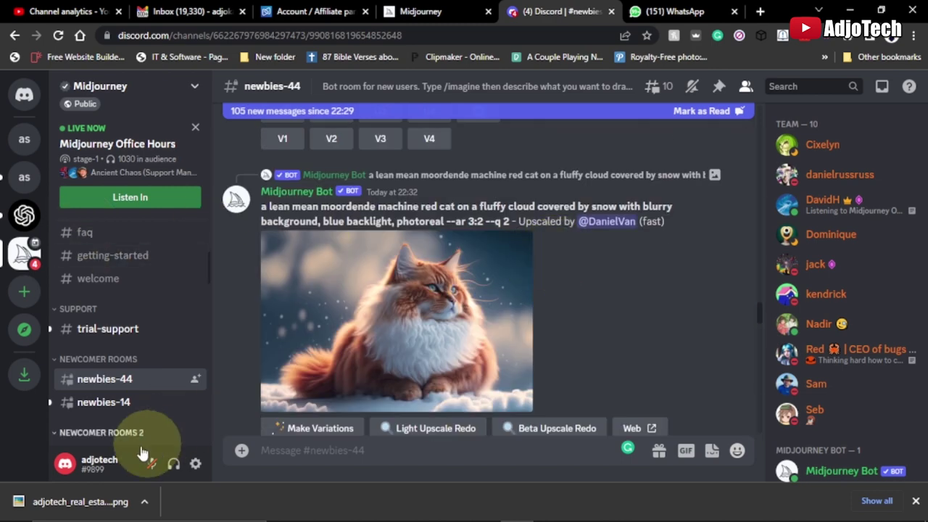
mouse_move(93, 384)
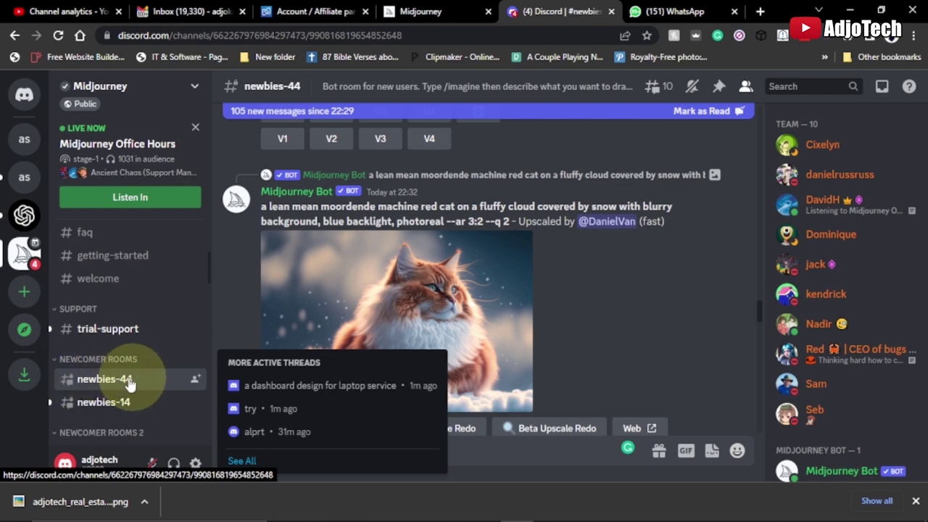
left_click(118, 379)
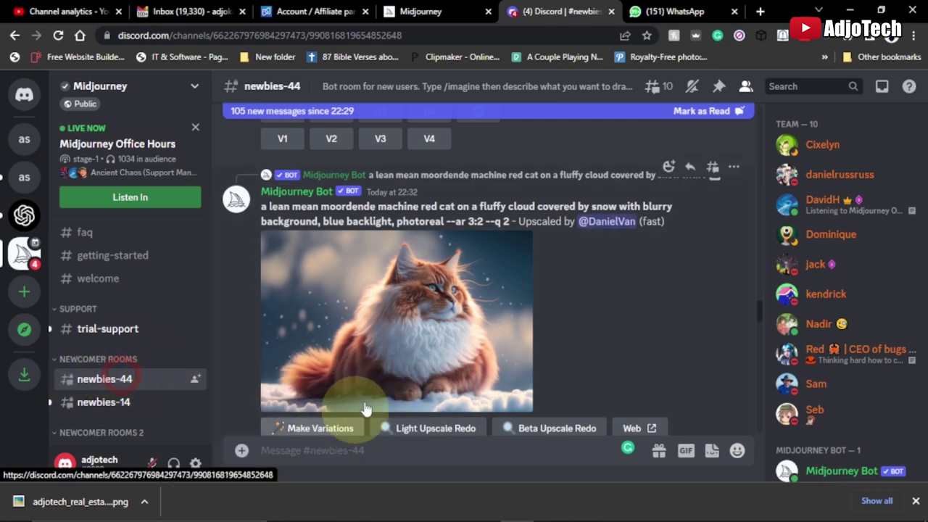
scroll(425, 372, "down", 5)
scroll(520, 370, "up", 6)
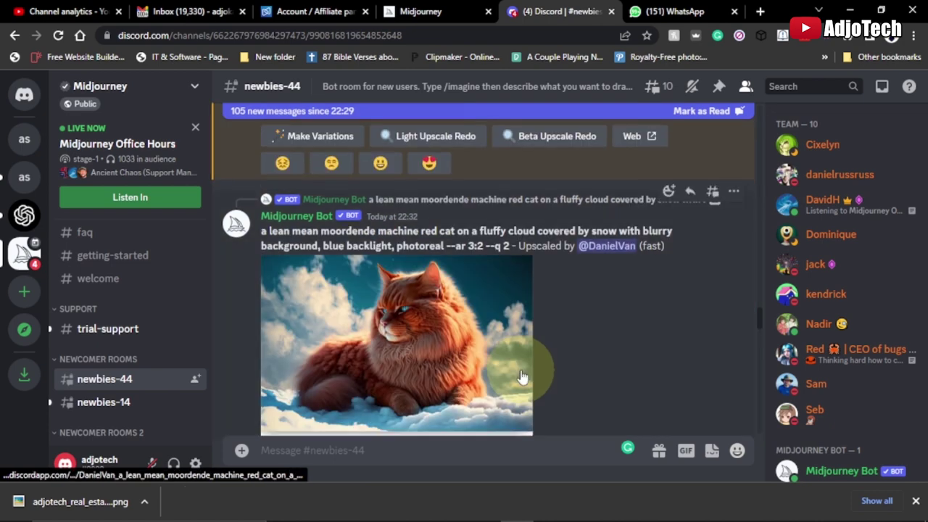
scroll(435, 414, "down", 5)
left_click(321, 450)
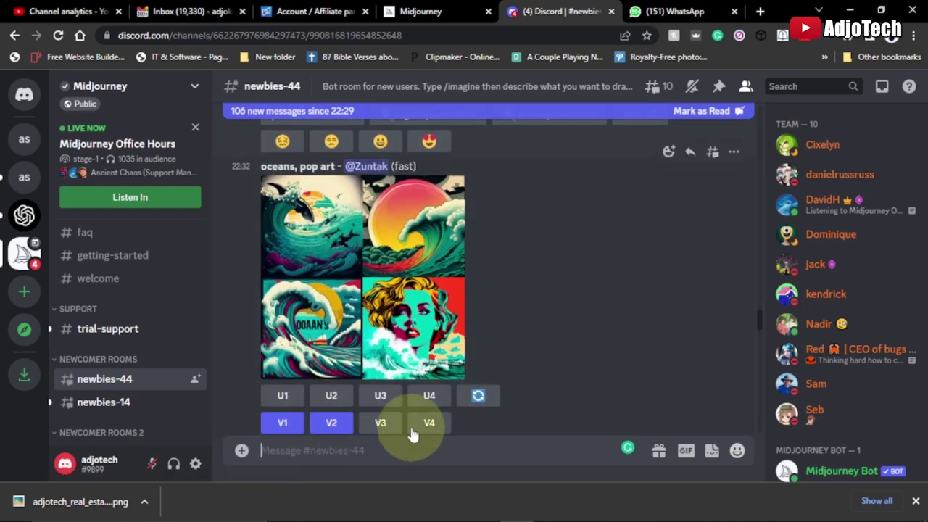
Send an /imagine prompt for a flat real estate company logo on white background, --v 4
type("/")
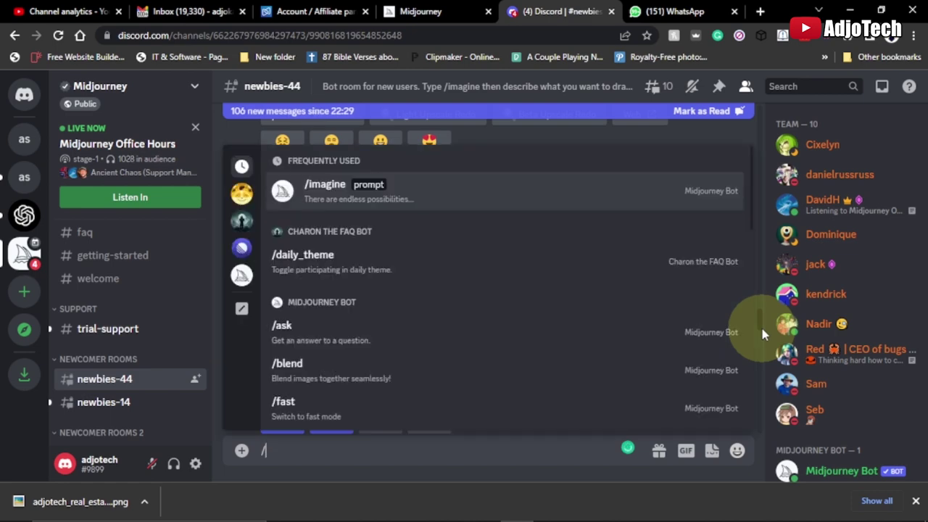
key("Return")
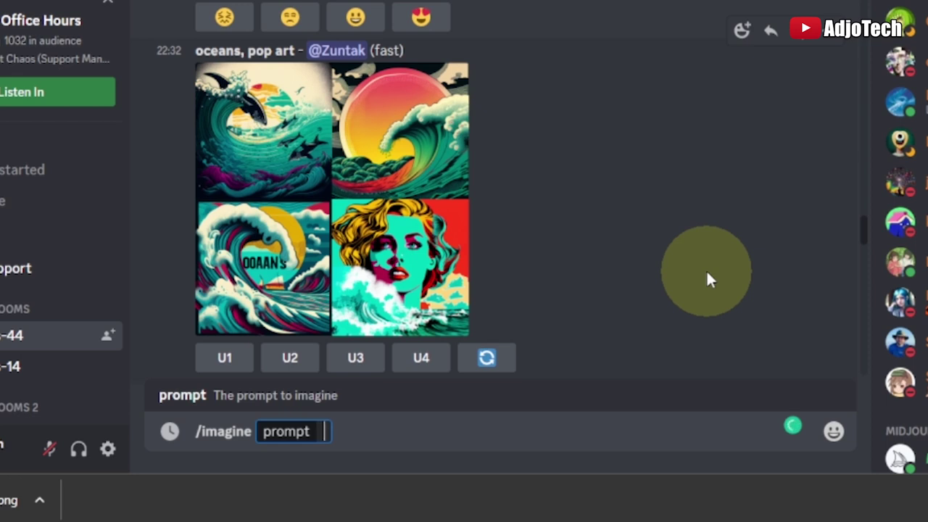
type("ea")
key("BackSpace")
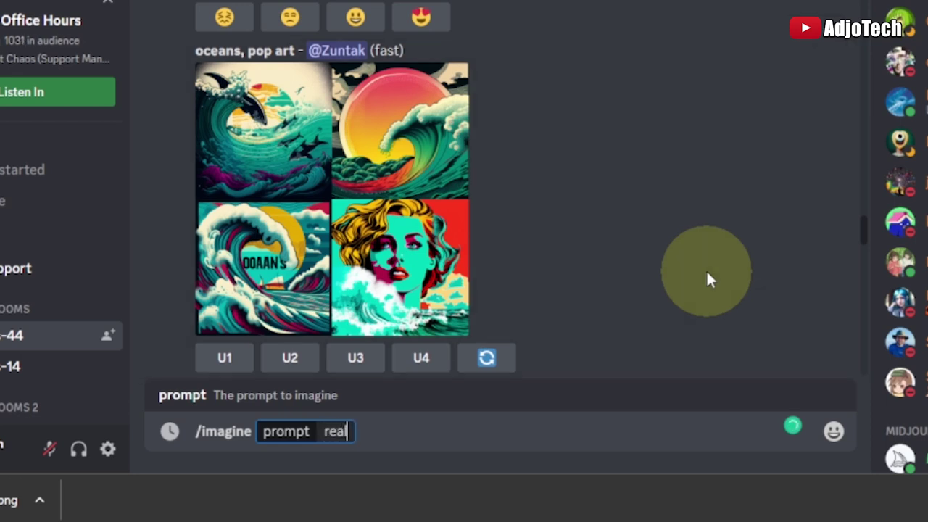
type("al estate")
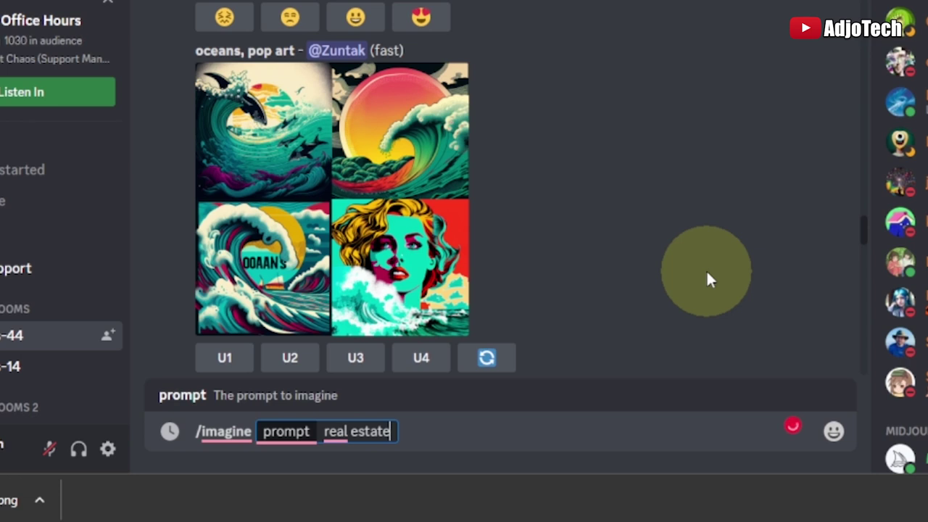
type(" company, white background, logo style, flat, --v 4")
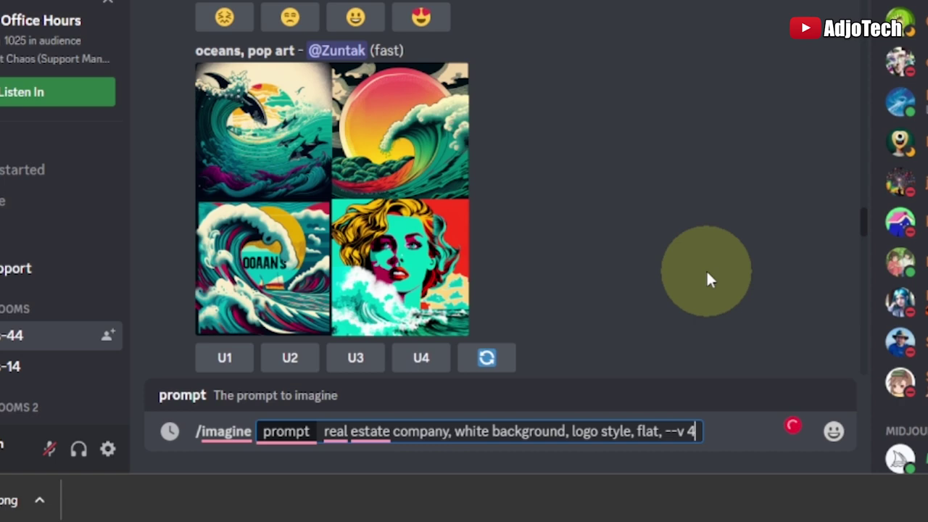
key("Return")
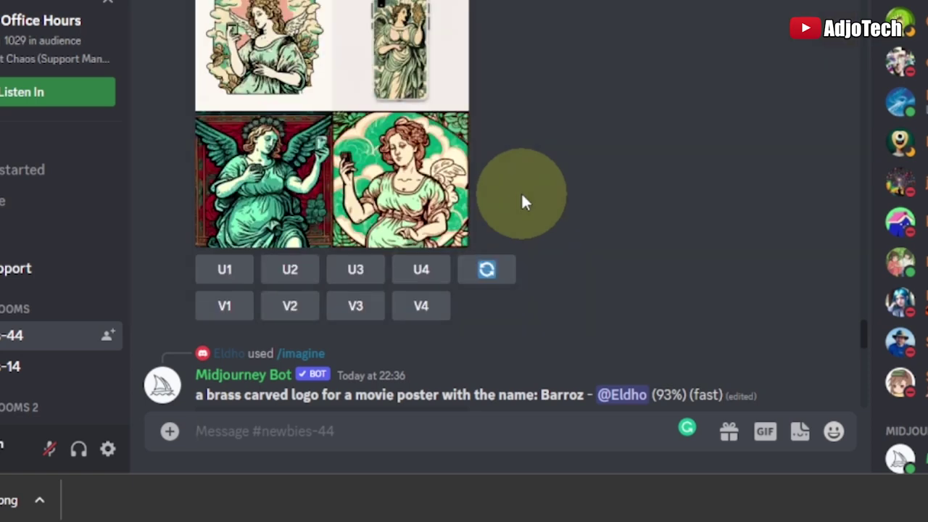
Scroll up to Midjourney Bot's finished four-logo real estate grid
scroll(520, 180, "up", 10)
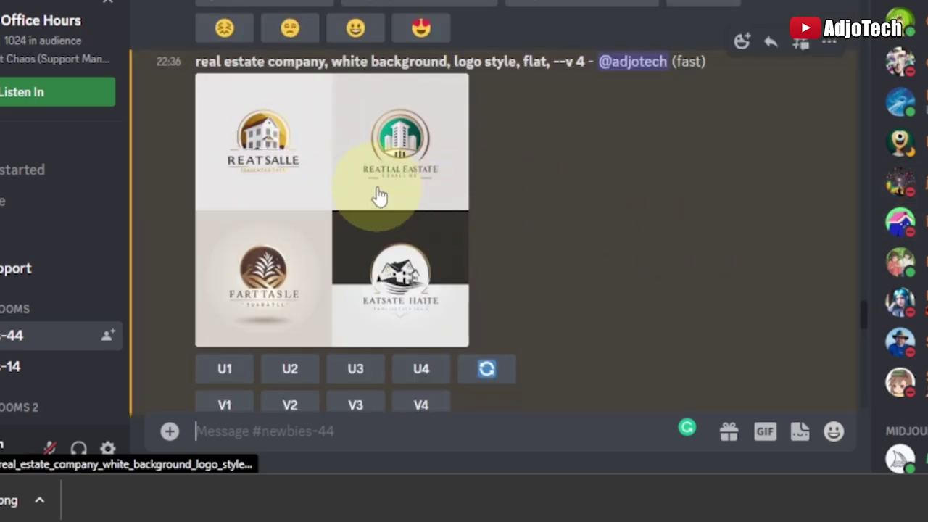
Save the four-logo real estate grid image as a PNG in Downloads
left_click(222, 145)
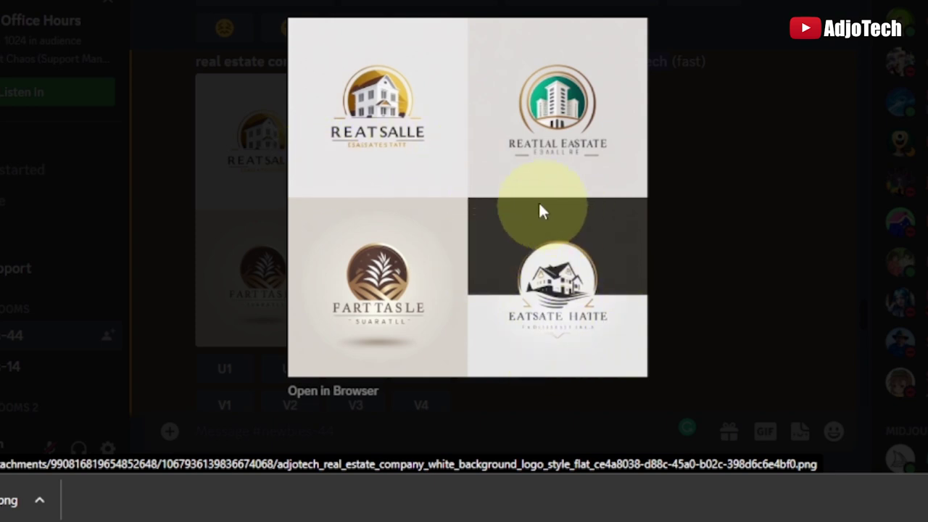
right_click(419, 118)
left_click(459, 154)
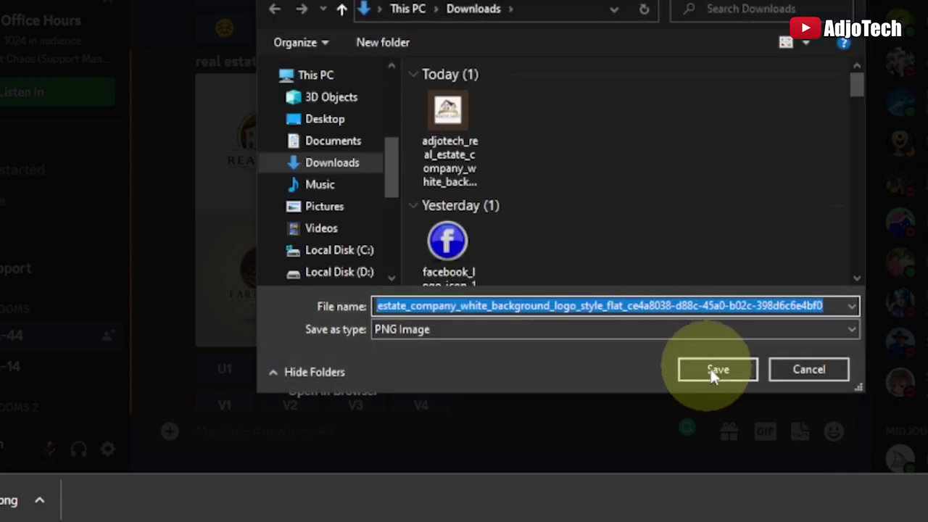
left_click(717, 370)
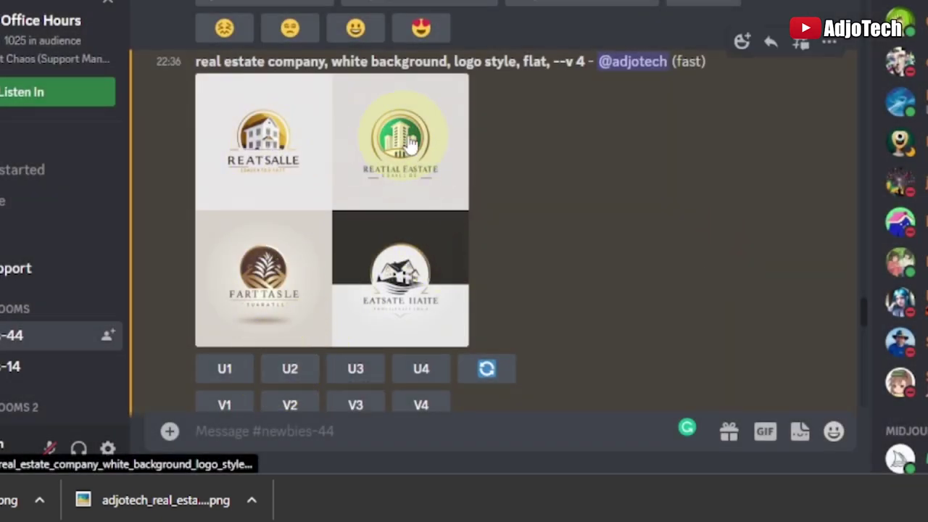
Request upscales U2 (green building) and U1 (house) of the real estate logos
left_click(290, 370)
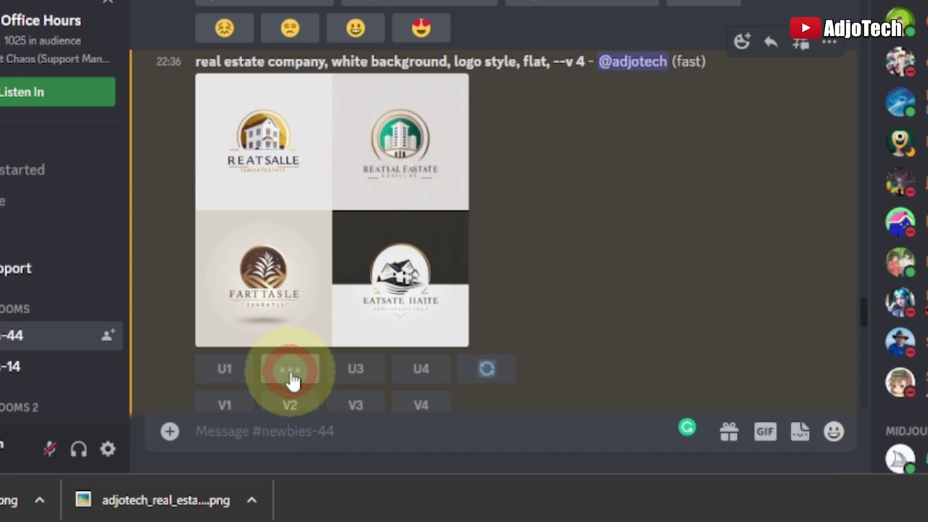
left_click(232, 373)
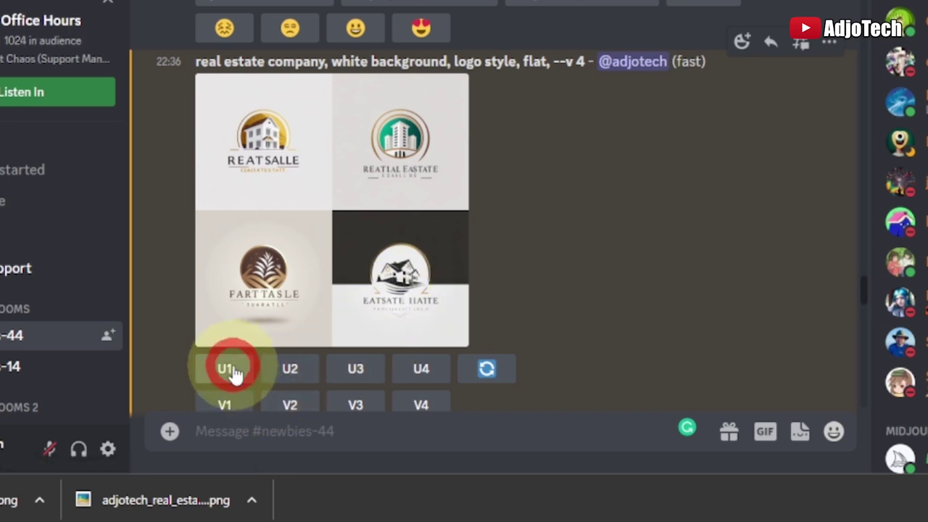
left_click(421, 373)
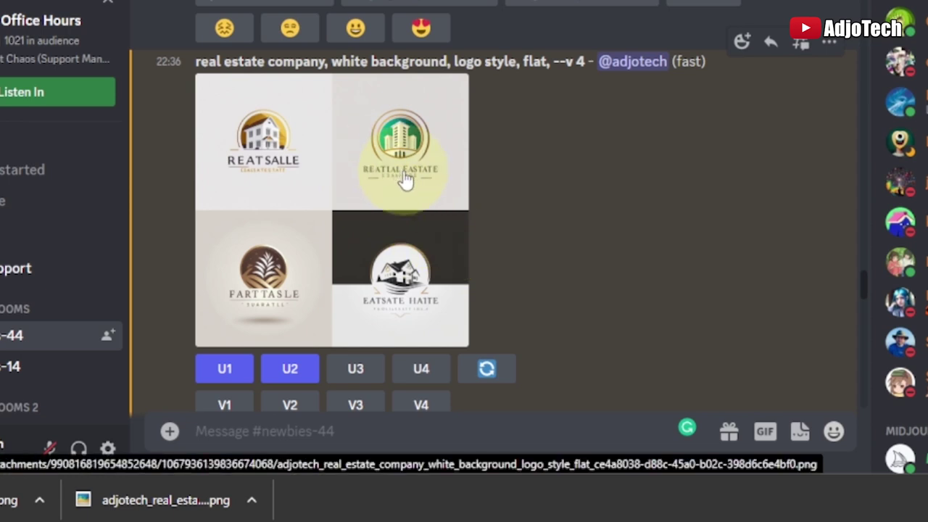
Scroll down to the upscaled green building logo and open it at full size
scroll(528, 262, "up", 5)
scroll(523, 255, "down", 5)
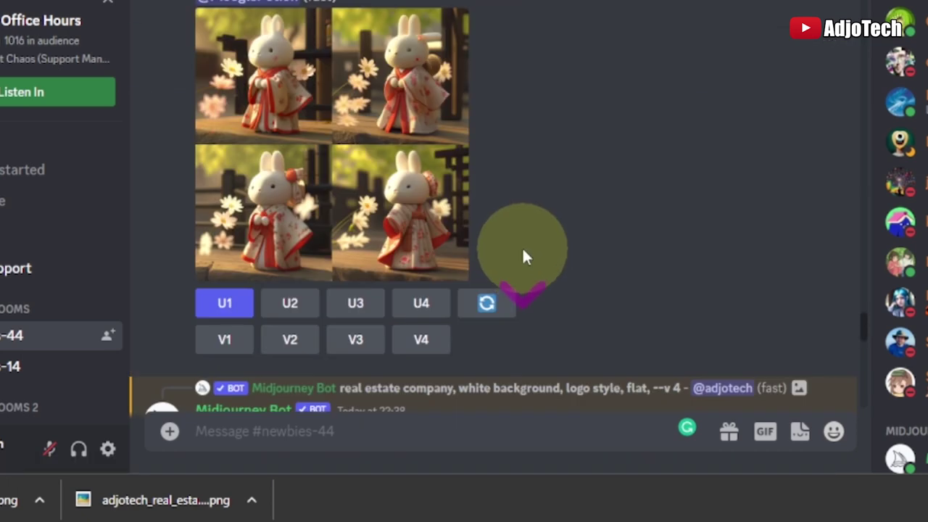
scroll(472, 224, "down", 2)
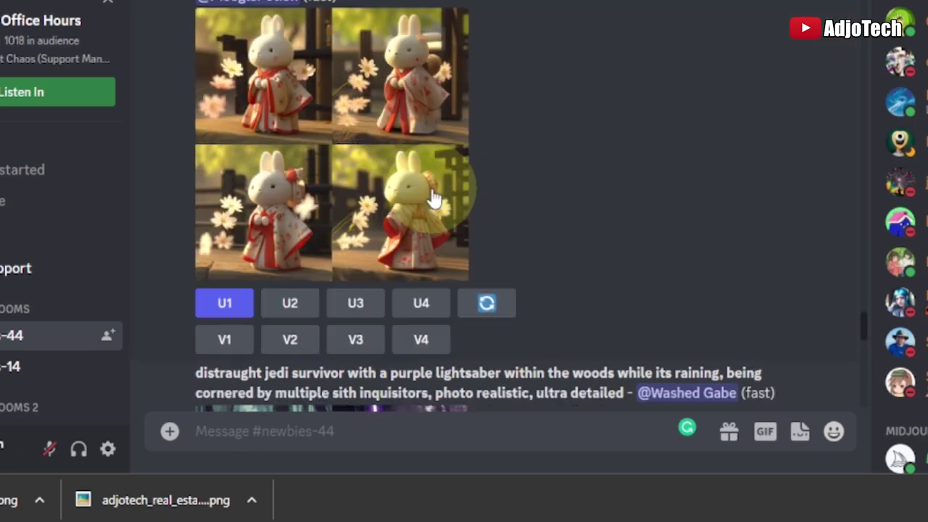
scroll(435, 199, "down", 10)
scroll(440, 201, "down", 15)
scroll(440, 200, "down", 20)
scroll(440, 201, "down", 20)
scroll(439, 193, "down", 20)
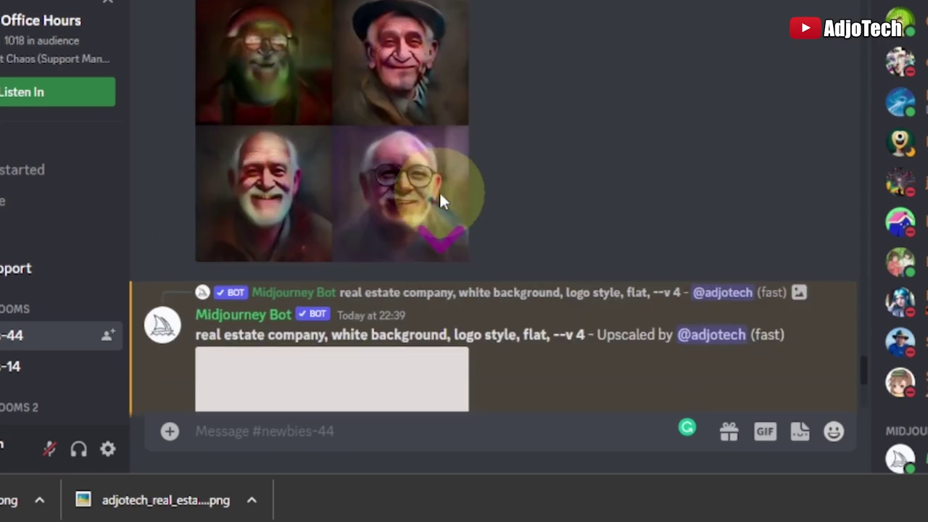
scroll(440, 197, "down", 5)
left_click(316, 121)
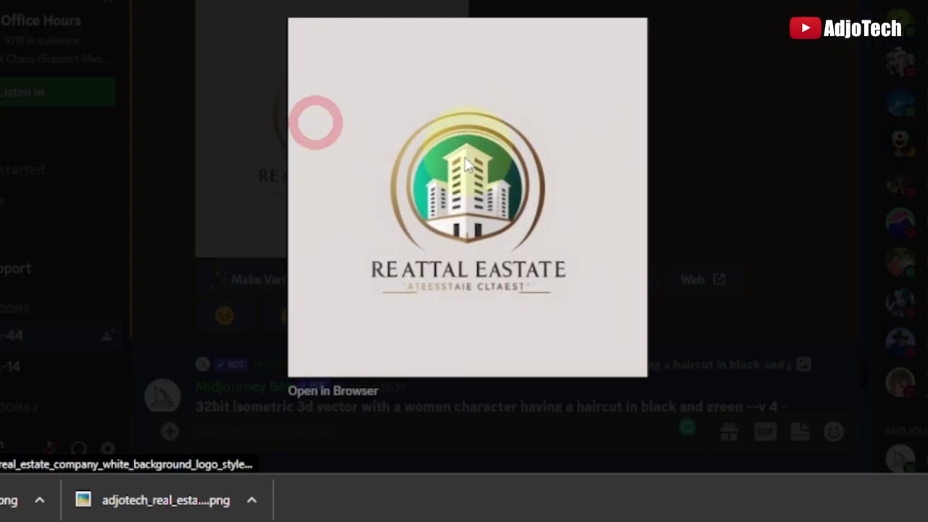
Save the upscaled green building logo as a PNG in Downloads
right_click(453, 172)
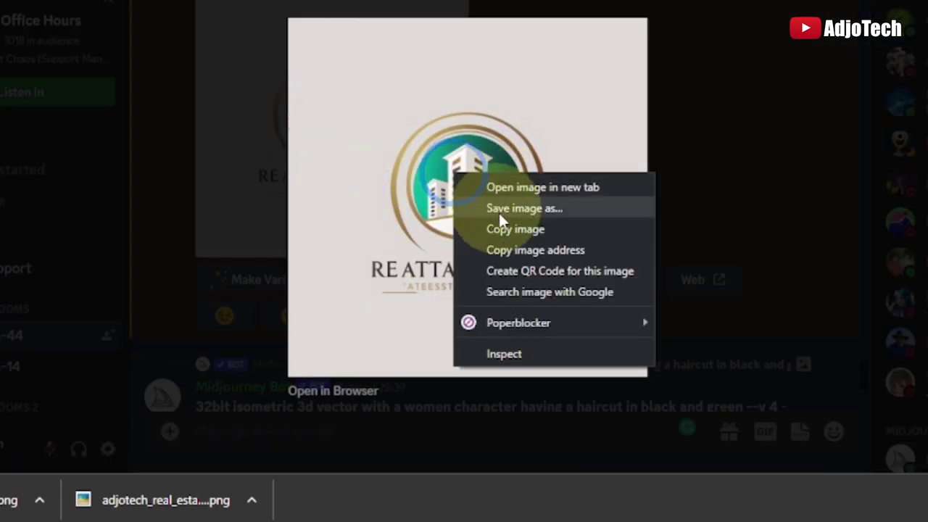
left_click(528, 209)
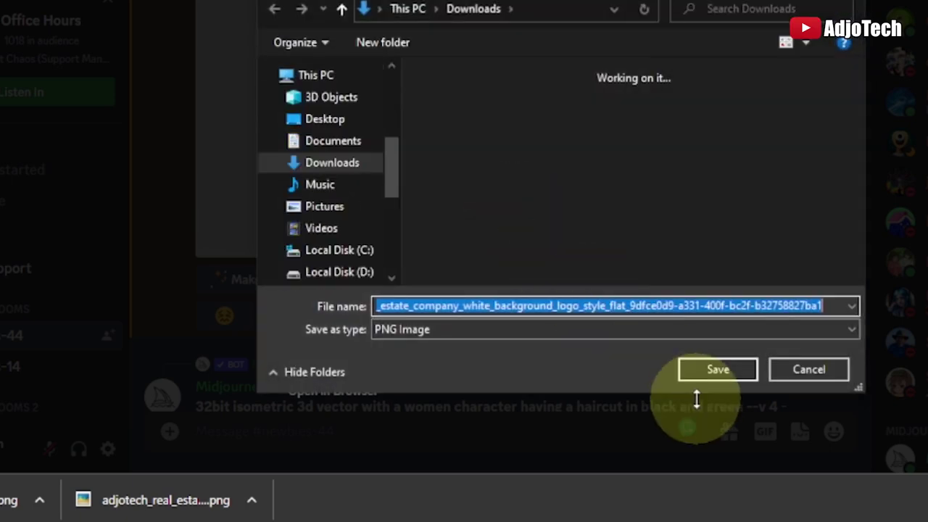
left_click(719, 372)
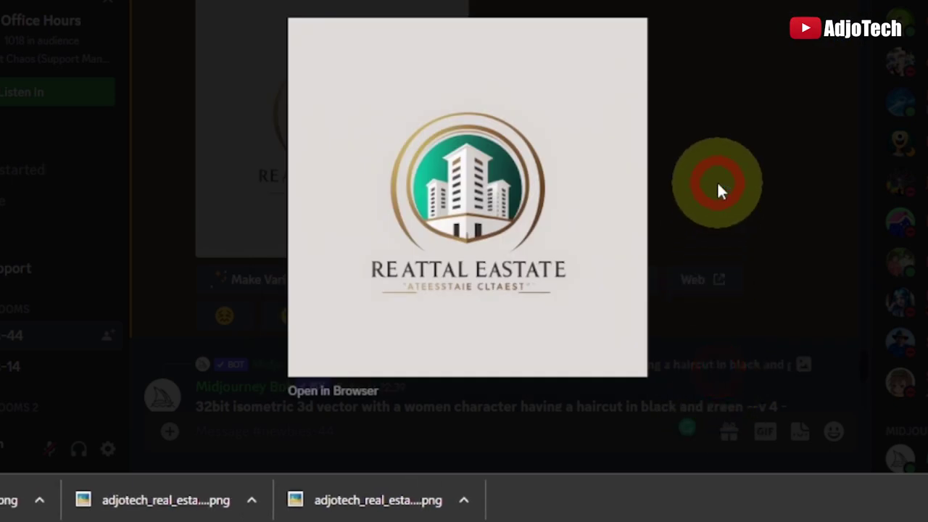
left_click(718, 187)
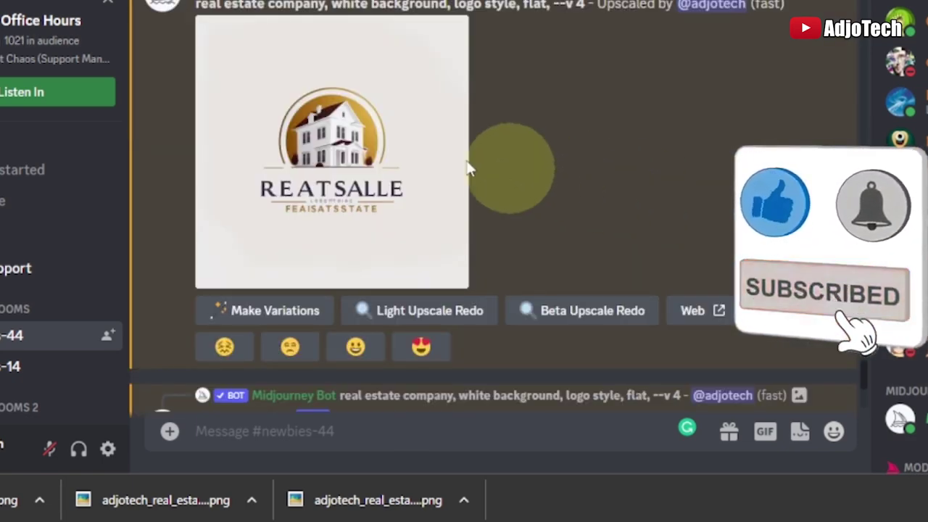
Save the upscaled house logo as a PNG and show it in the Downloads folder
left_click(327, 143)
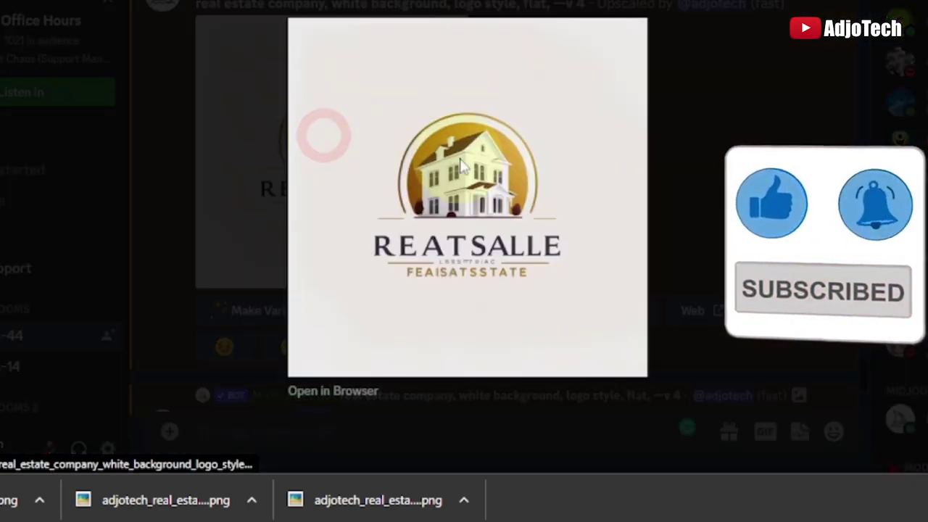
right_click(465, 148)
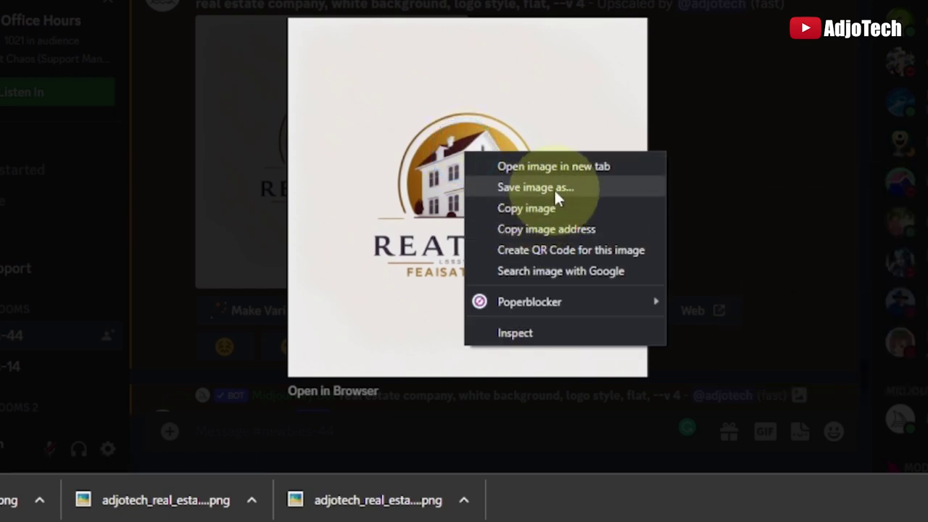
left_click(554, 188)
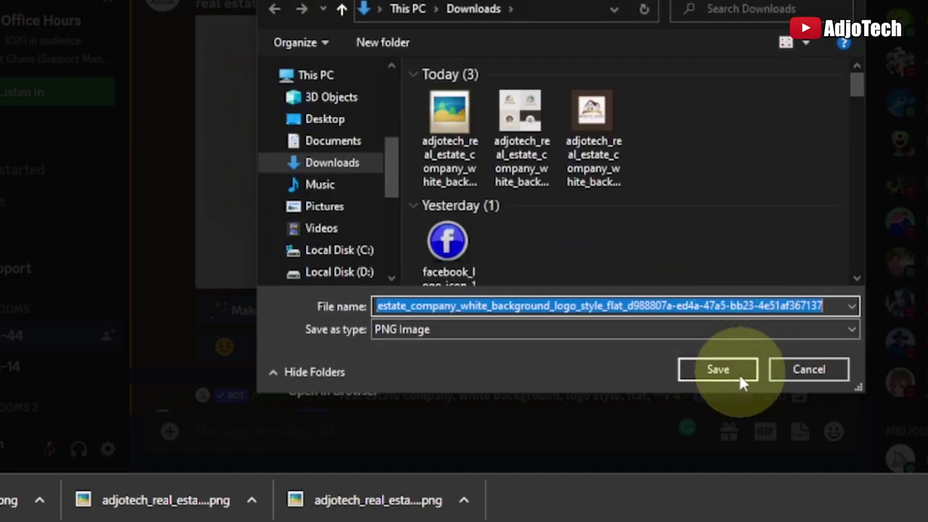
left_click(737, 371)
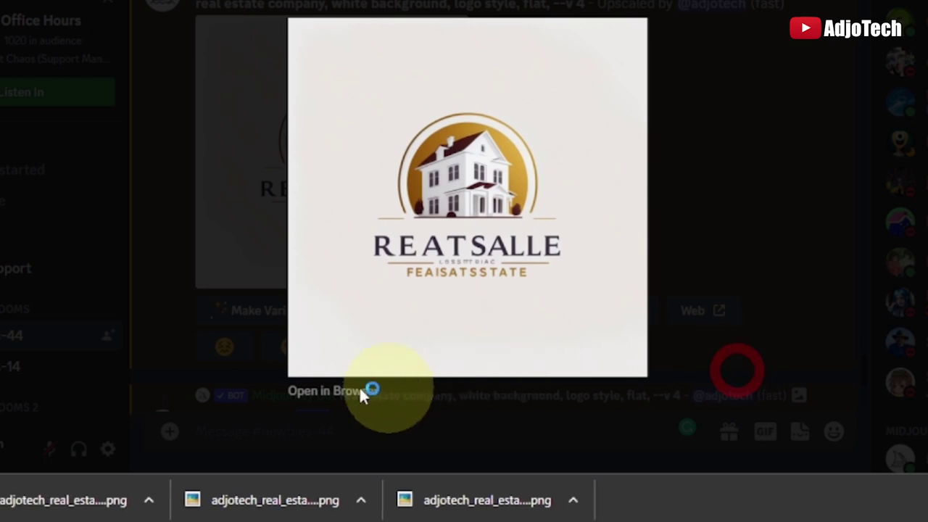
left_click(251, 500)
Open the green building logo PNG from Downloads in Adobe Photoshop CC 2019
left_click(297, 436)
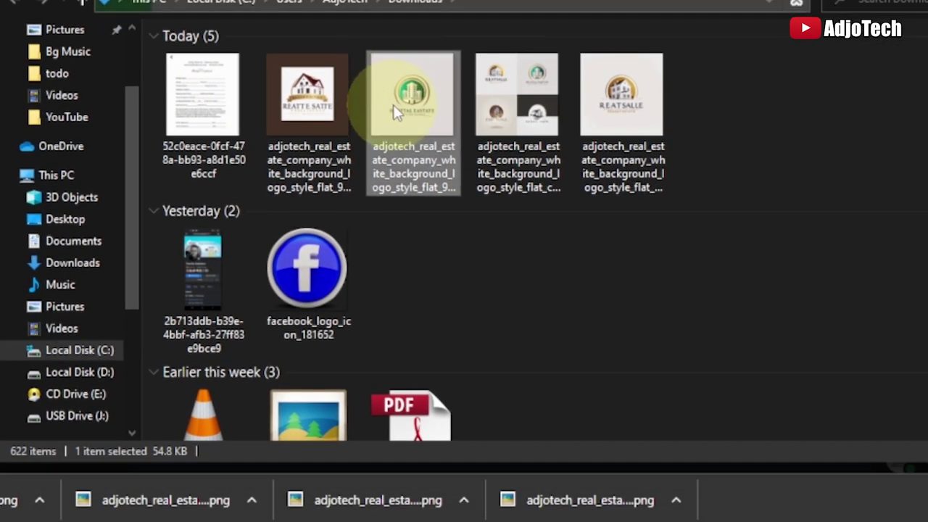
left_click(410, 95)
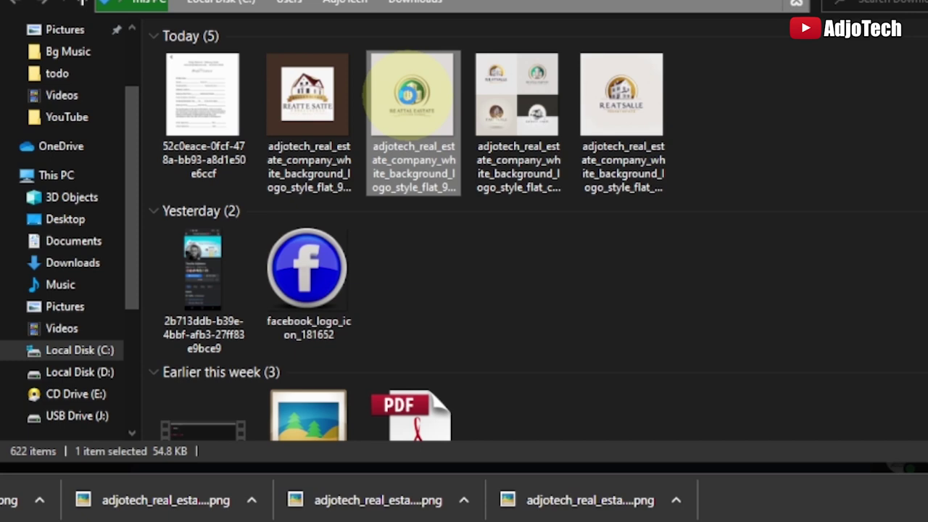
right_click(411, 93)
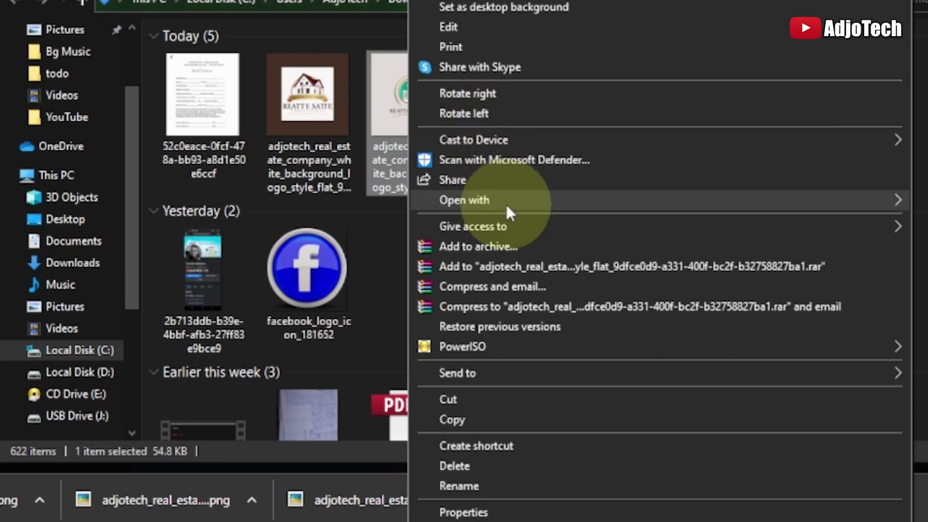
mouse_move(506, 203)
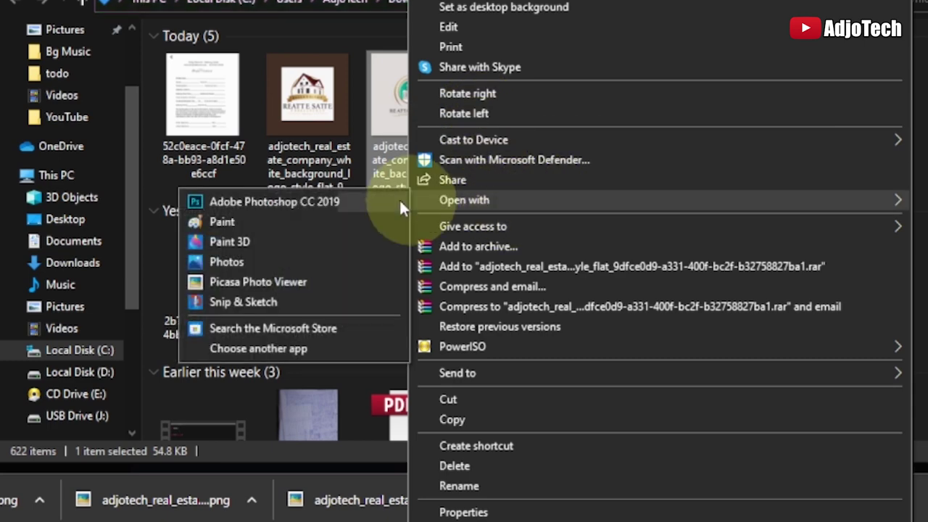
left_click(287, 203)
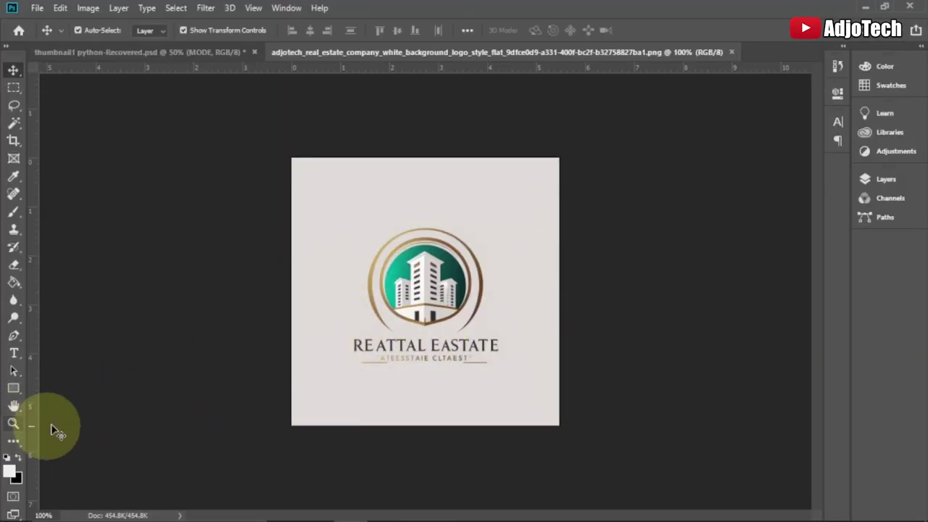
left_click(13, 423)
left_click_drag(334, 373, 424, 334)
left_click(424, 334)
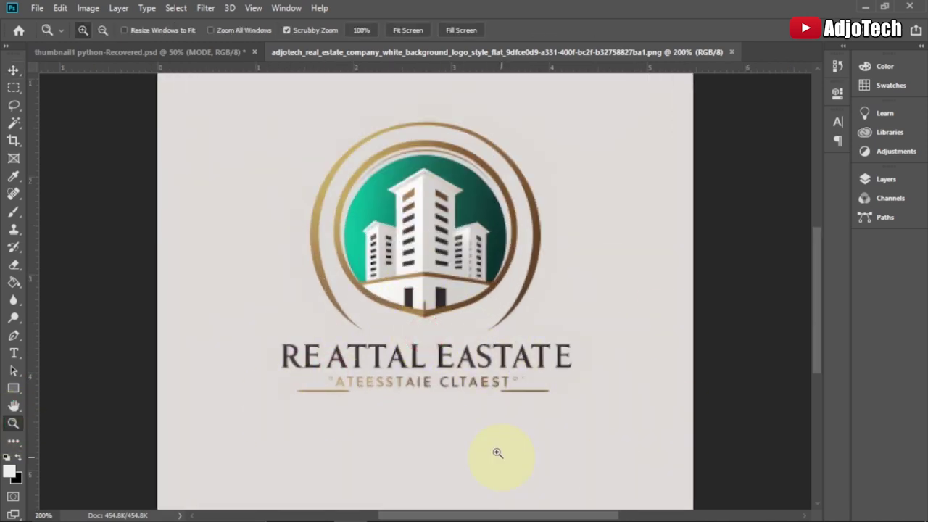
left_click(427, 380, "alt")
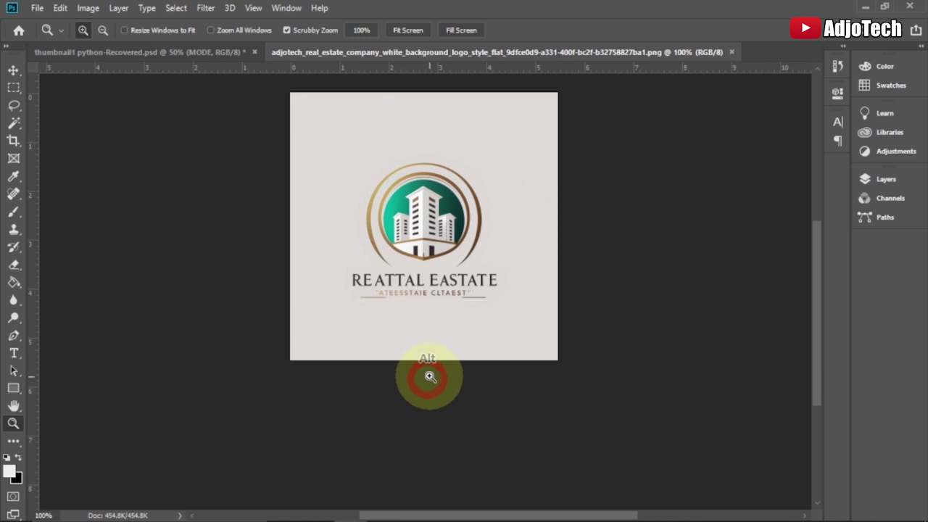
left_click(12, 90)
Fill the selected garbled lettering below the emblem with the sampled light background colour
left_click(94, 89)
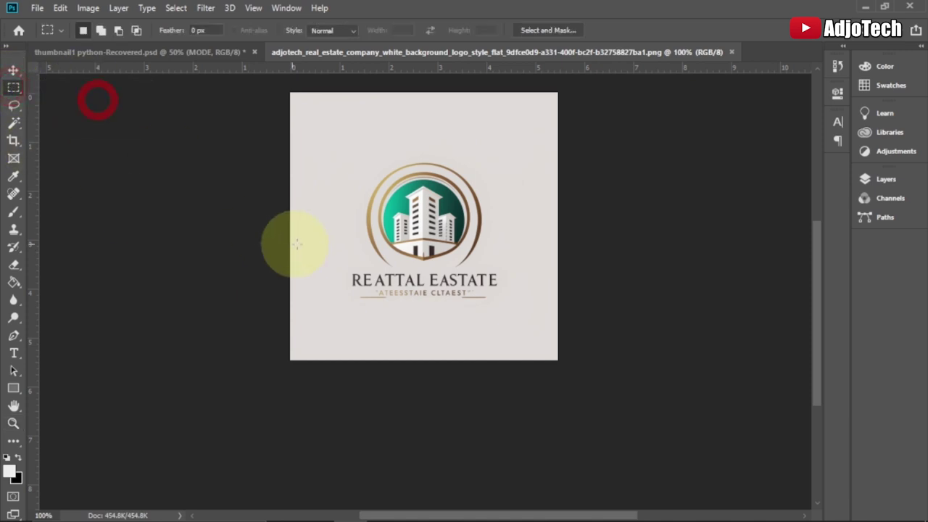
left_click_drag(340, 270, 516, 313)
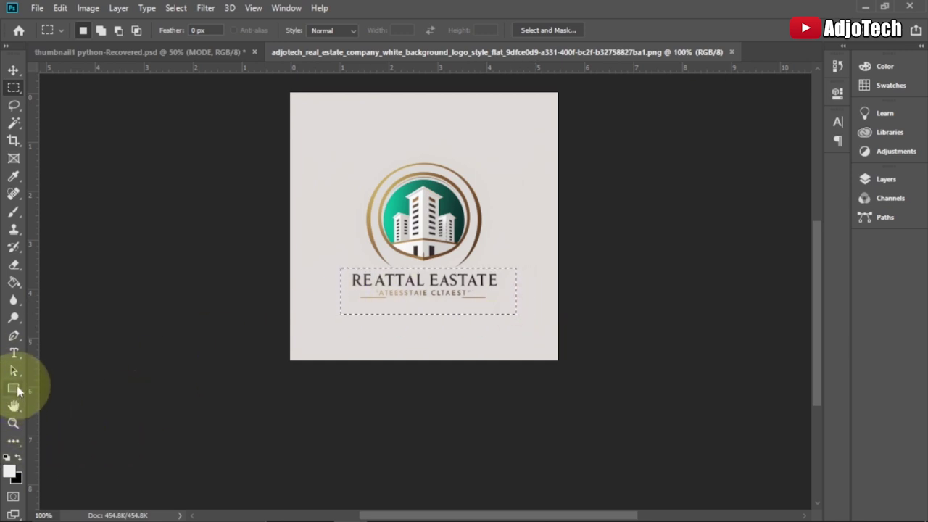
left_click(9, 470)
left_click(349, 302)
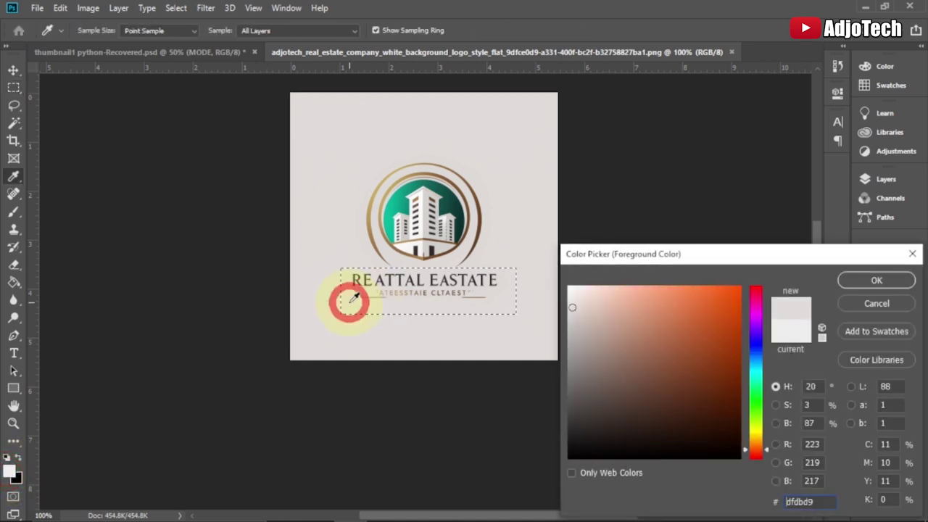
left_click(862, 281)
key("m")
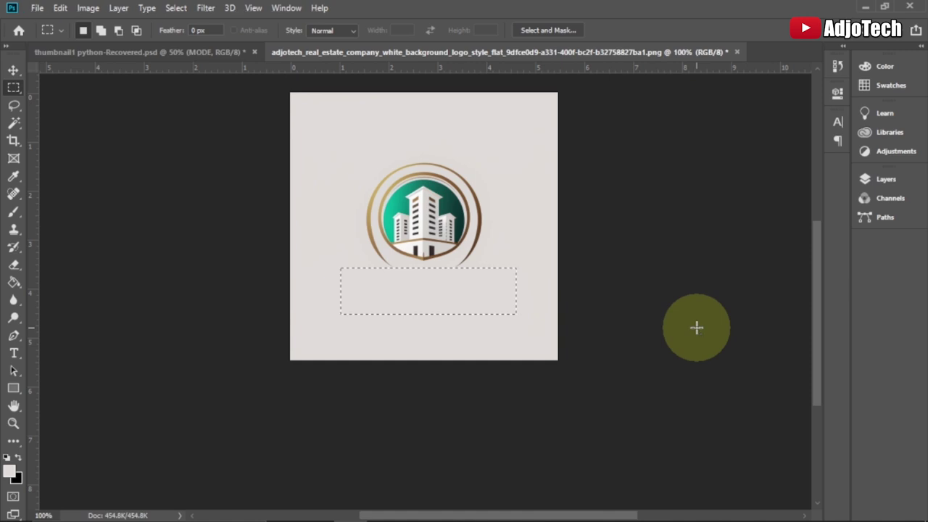
key("ctrl+d")
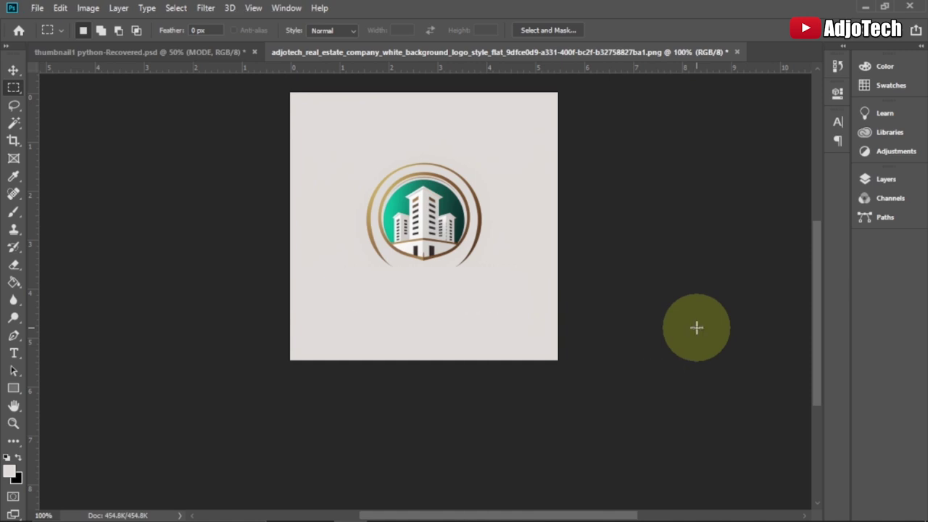
Start a text line below the emblem at 41.11 pt, coloured teal sampled from the emblem
left_click(13, 353)
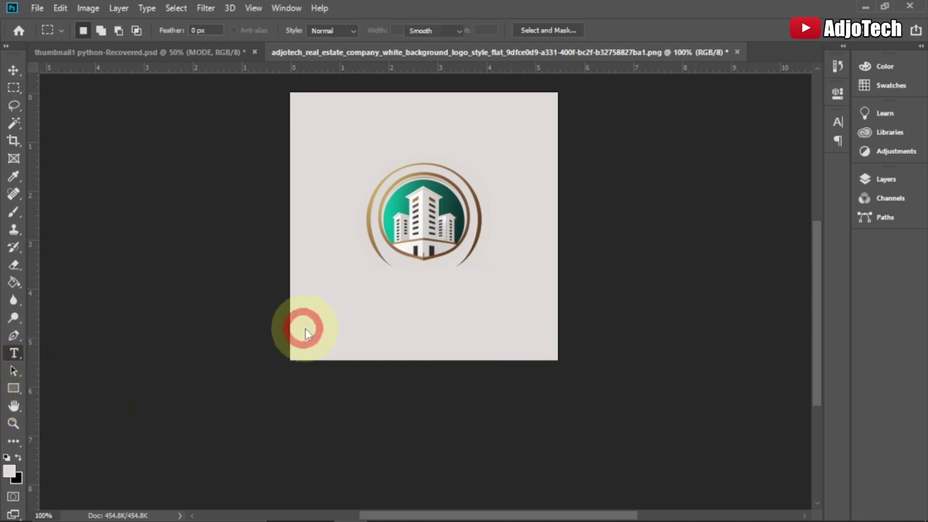
left_click(361, 291)
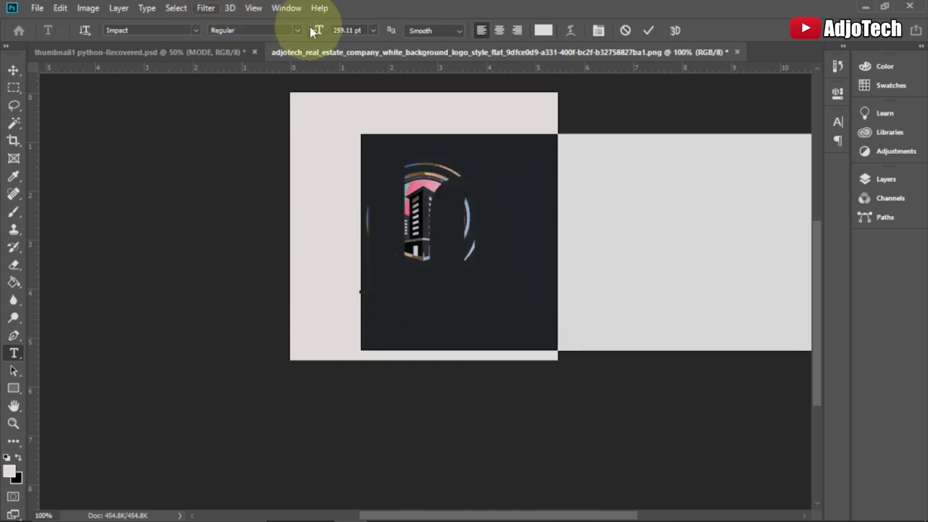
left_click_drag(316, 30, 168, 53)
left_click(476, 56)
left_click(543, 30)
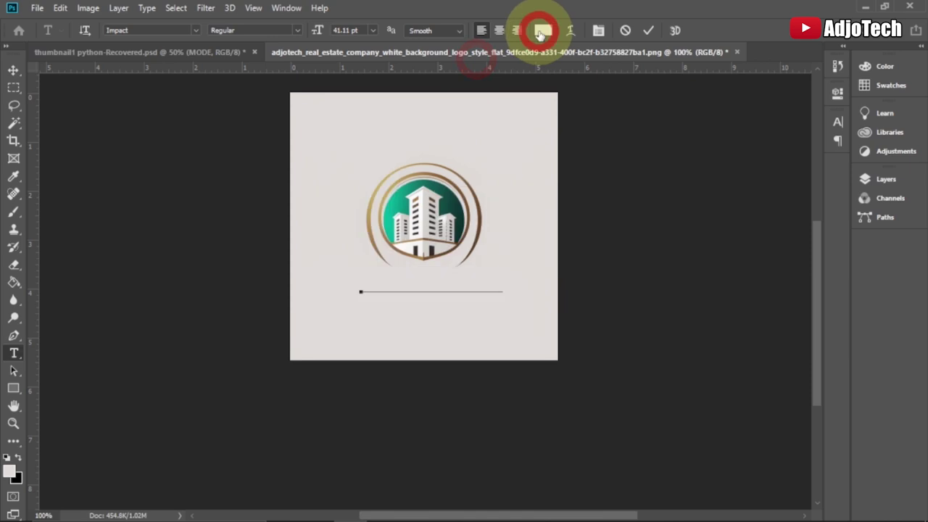
left_click(395, 204)
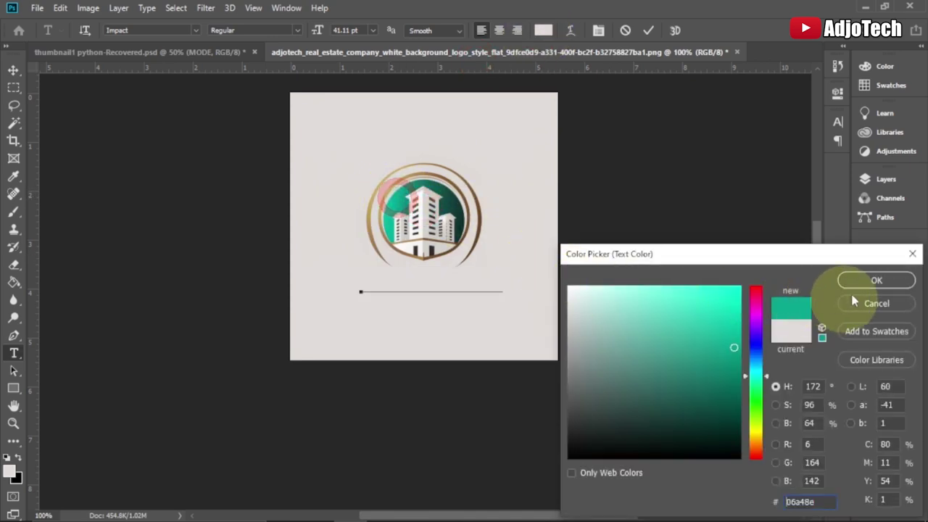
left_click(868, 281)
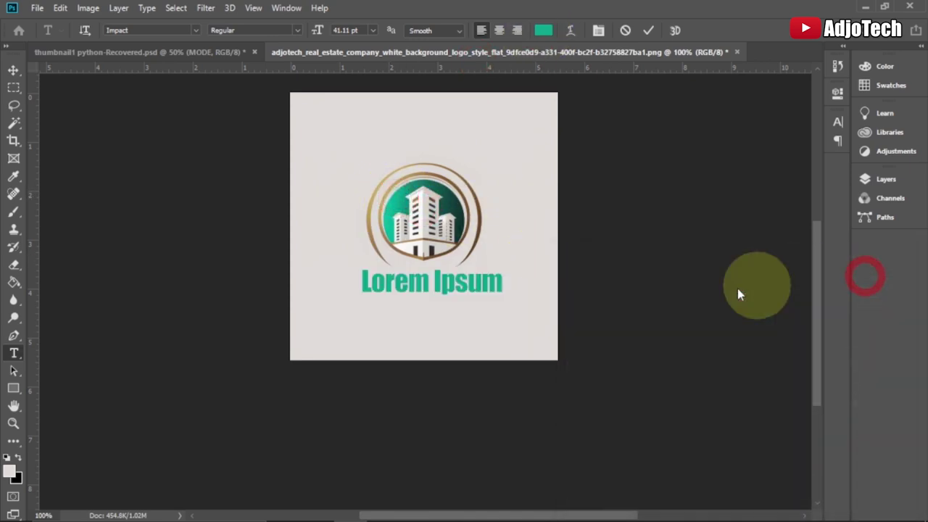
Type 'AdjoTech', commit it, and centre it under the emblem
left_click(443, 333)
type("AdjoTech")
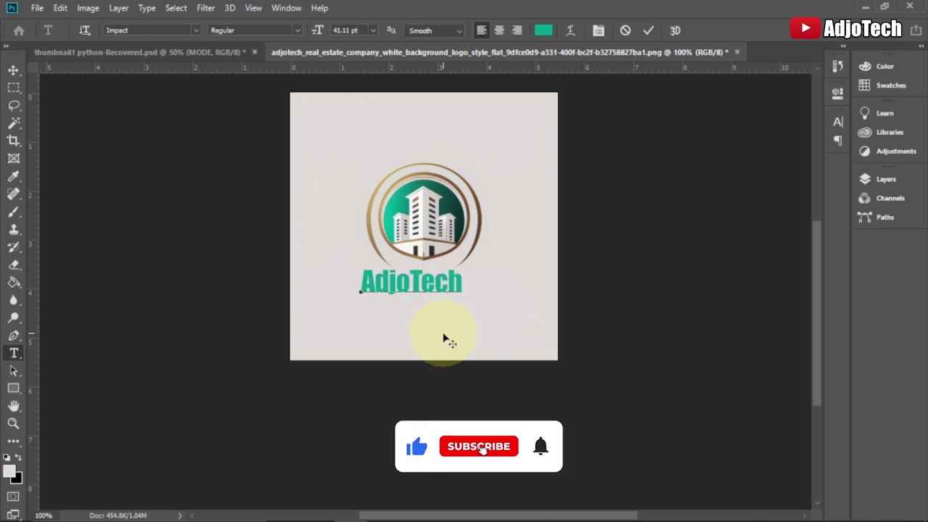
left_click(13, 70)
left_click(280, 243)
left_click_drag(392, 290, 403, 290)
Add a second text line 'Real Estate' below AdjoTech and select it
left_click(13, 355)
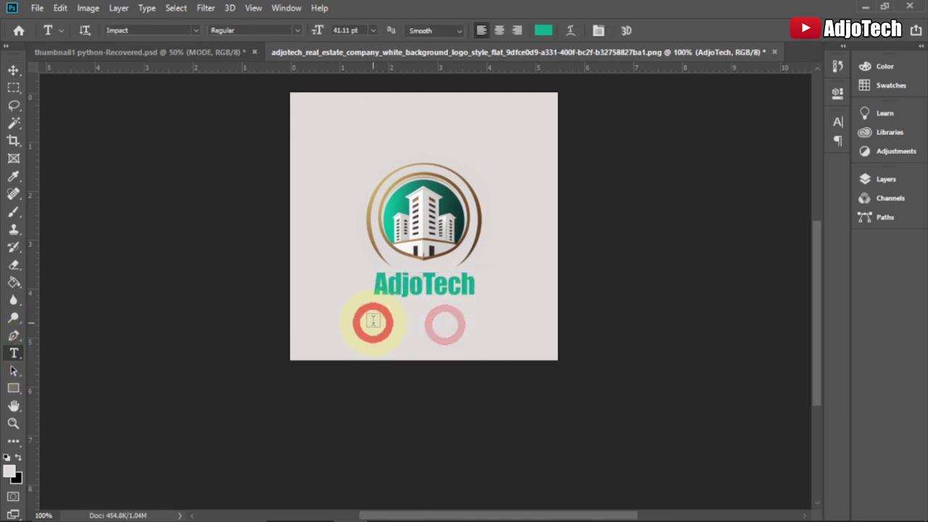
left_click(372, 321)
type("Real Estate")
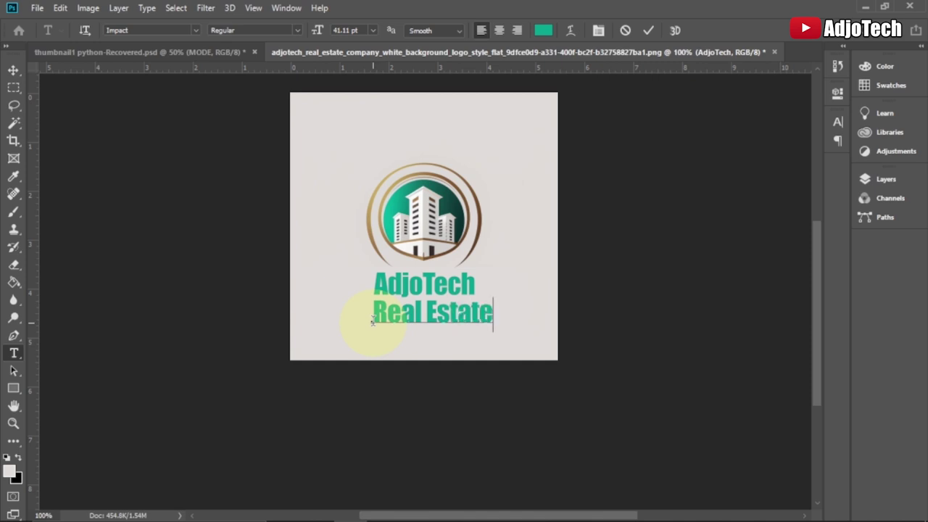
left_click_drag(385, 319, 486, 312)
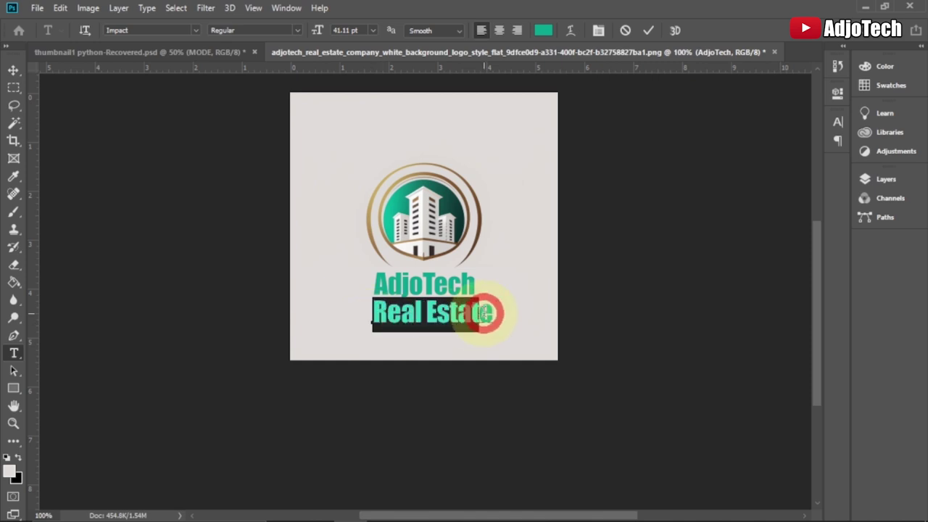
Colour 'Real Estate' brown #7c5832 from the gold ring and set it in Calibri Light
left_click(543, 30)
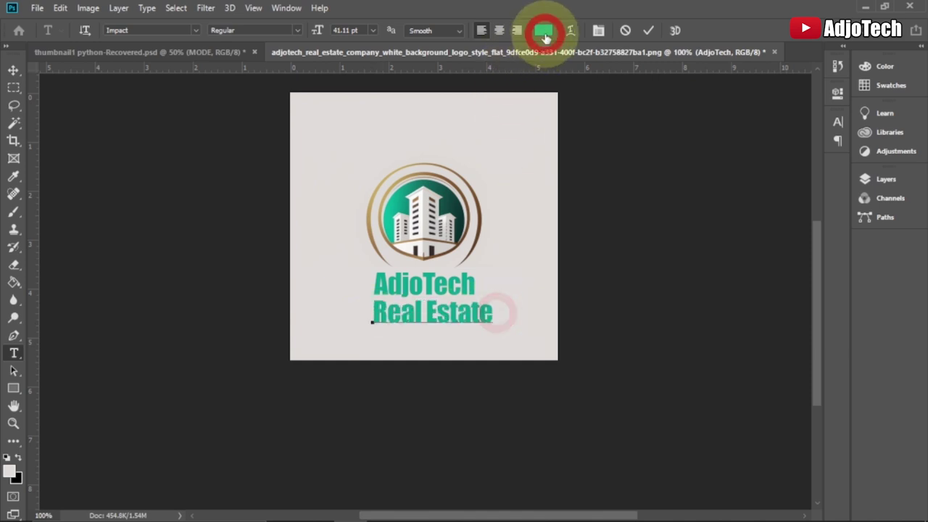
left_click(467, 187)
left_click(876, 280)
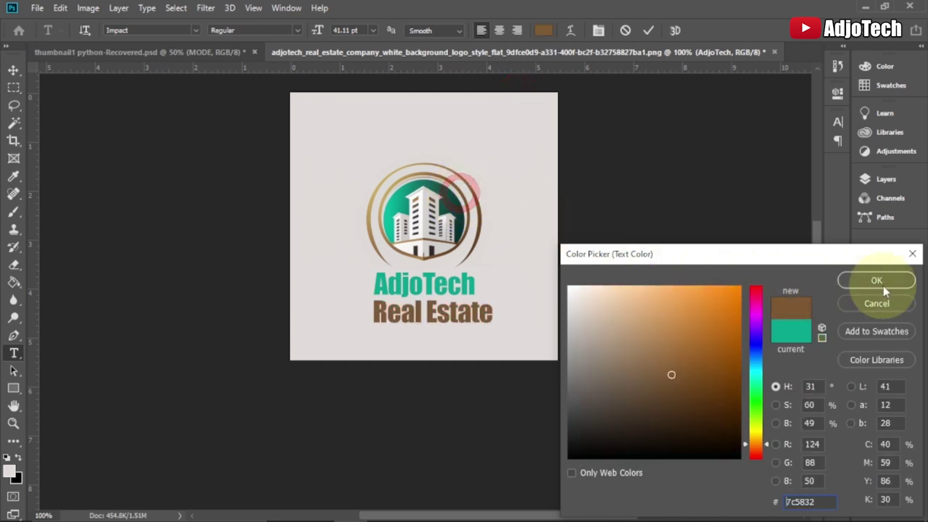
left_click(197, 30)
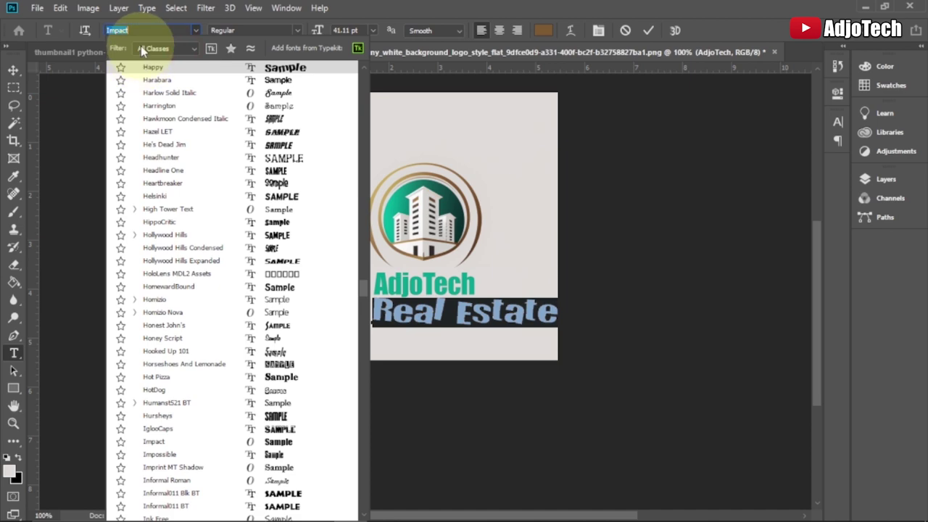
type("cal")
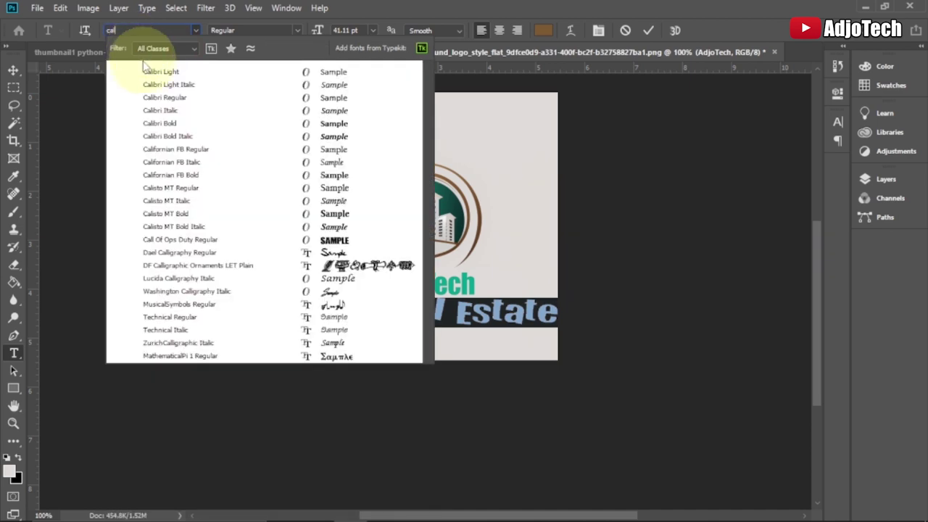
left_click(152, 70)
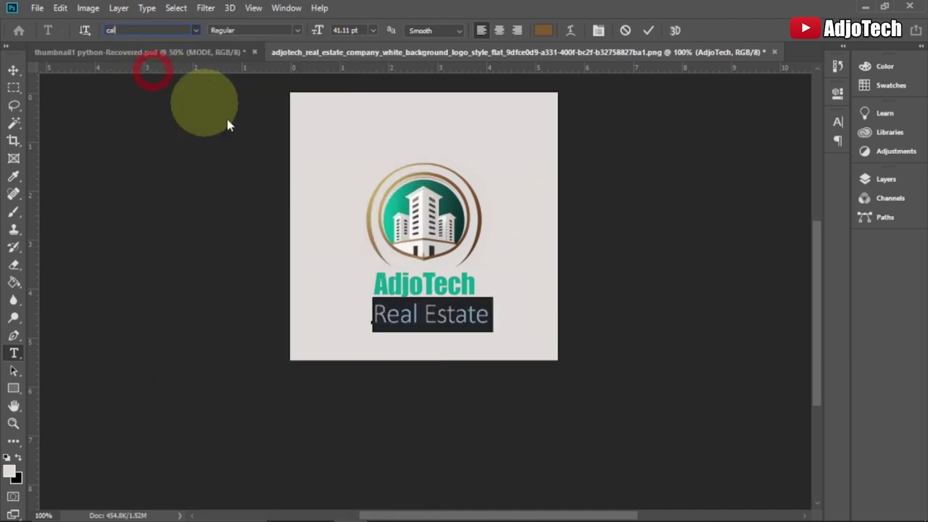
left_click(14, 70)
left_click(414, 253)
Scale AdjoTech up to about 117% and centre Real Estate beneath it
left_click_drag(405, 323, 398, 322)
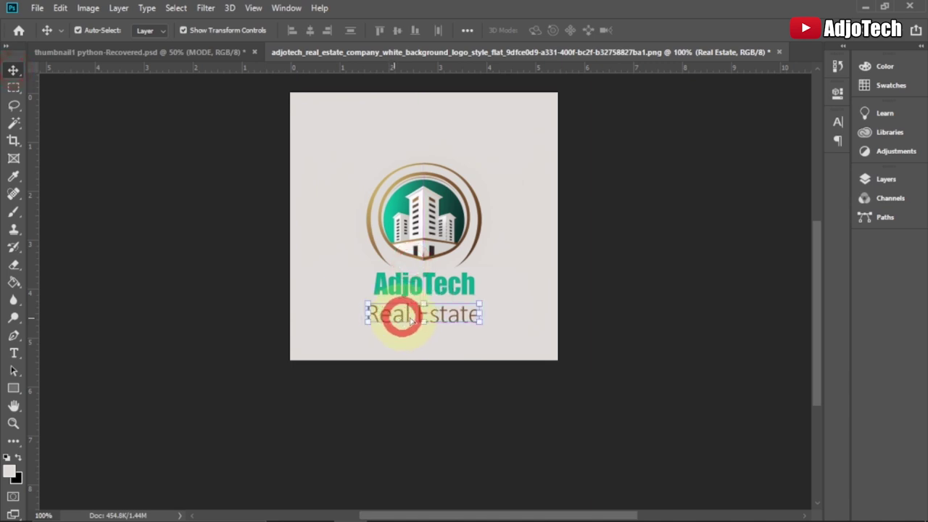
left_click(626, 291)
left_click(449, 290)
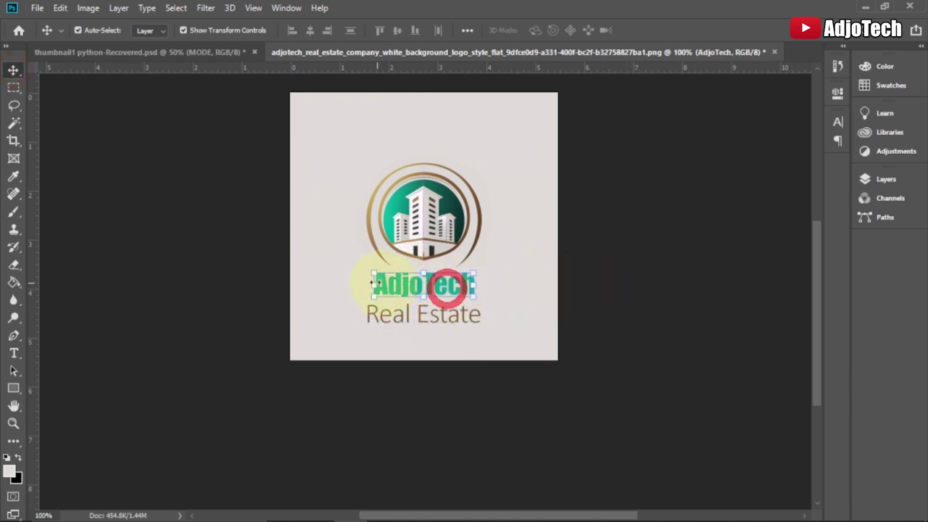
left_click_drag(359, 267, 411, 294)
key("Return")
left_click(620, 307)
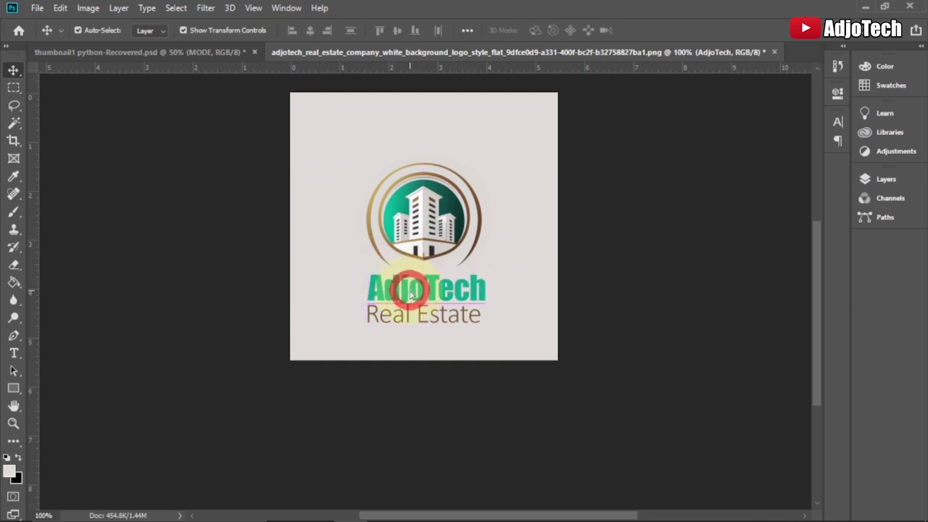
left_click_drag(434, 323, 438, 322)
left_click(668, 317)
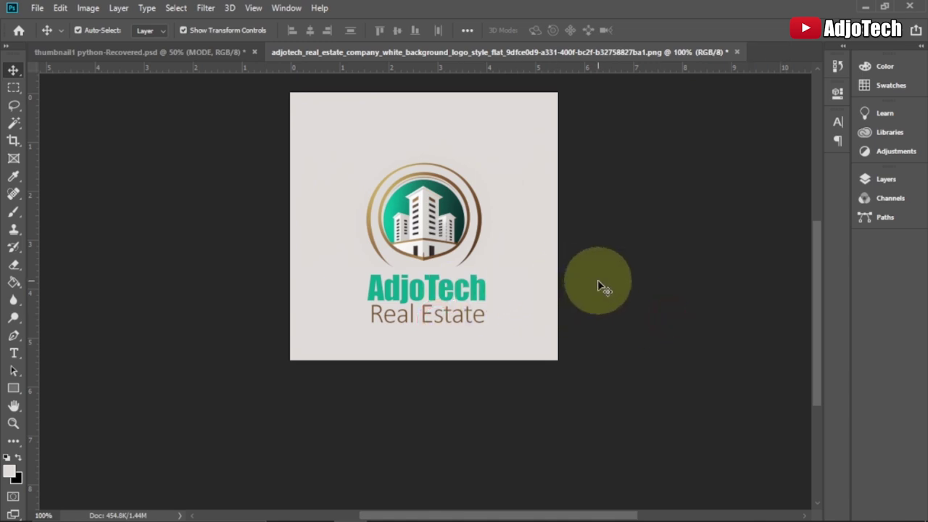
Minimise the USB Drive window and bring the Discord chat with the house logo forward
scroll(633, 277, "up", 1)
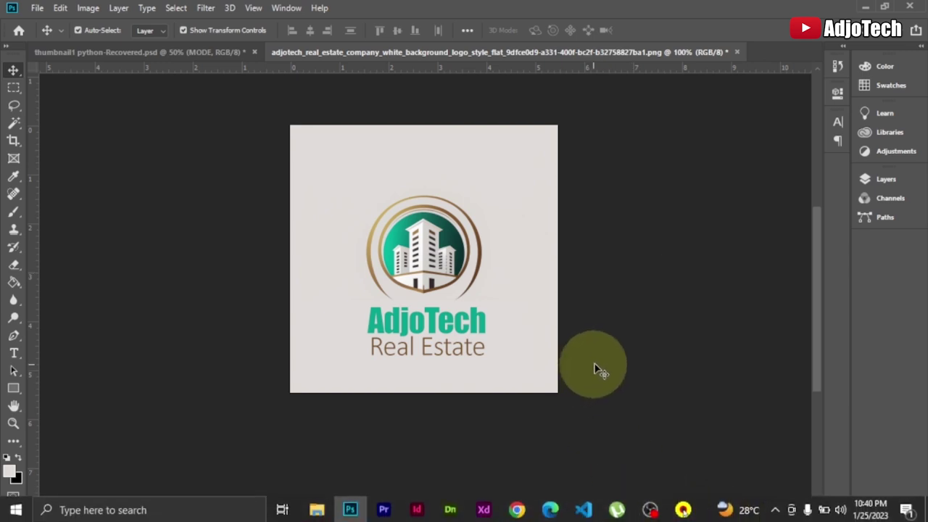
left_click(319, 510)
left_click(163, 447)
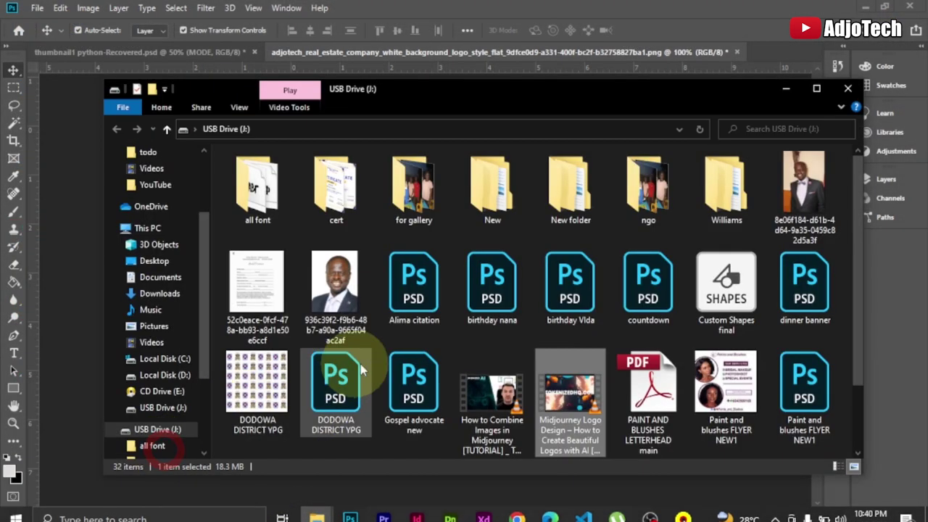
left_click(785, 88)
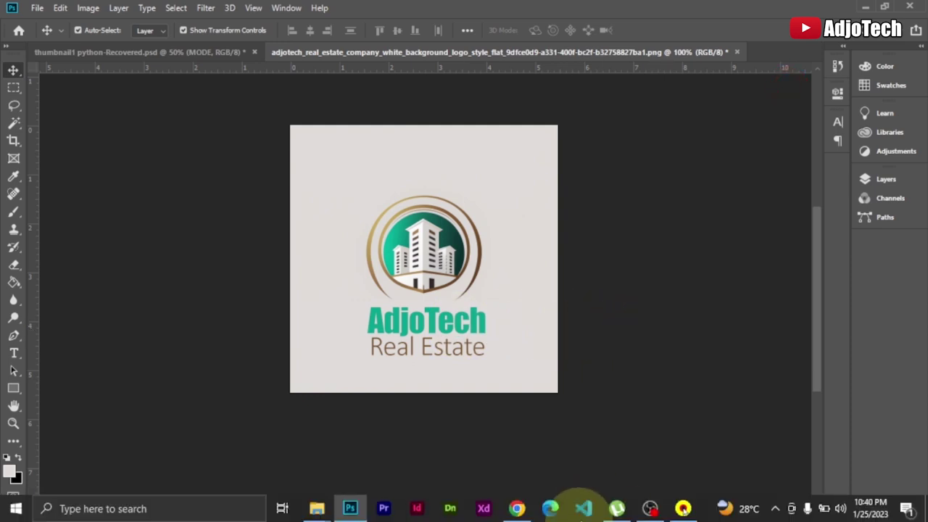
left_click(522, 507)
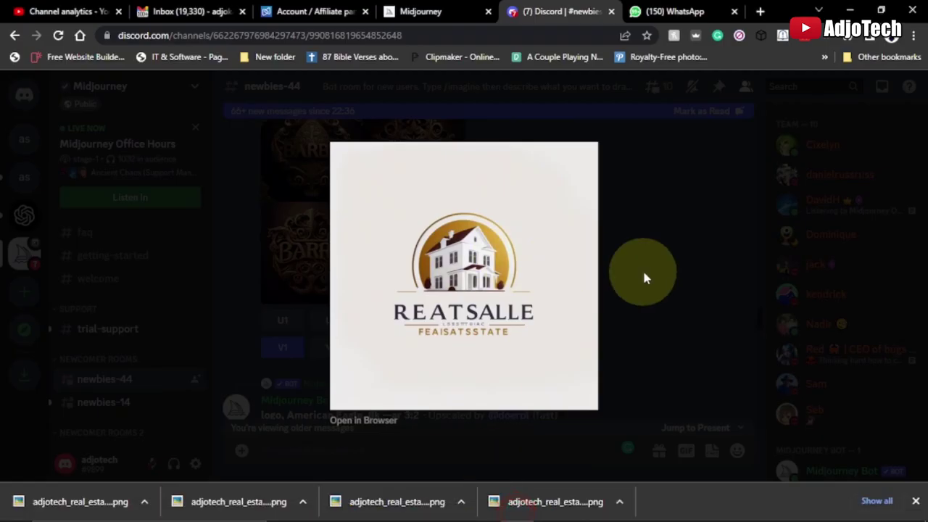
Open the downloaded REATSALLE house logo from Downloads in Adobe Photoshop CC 2019
left_click(144, 502)
left_click(182, 455)
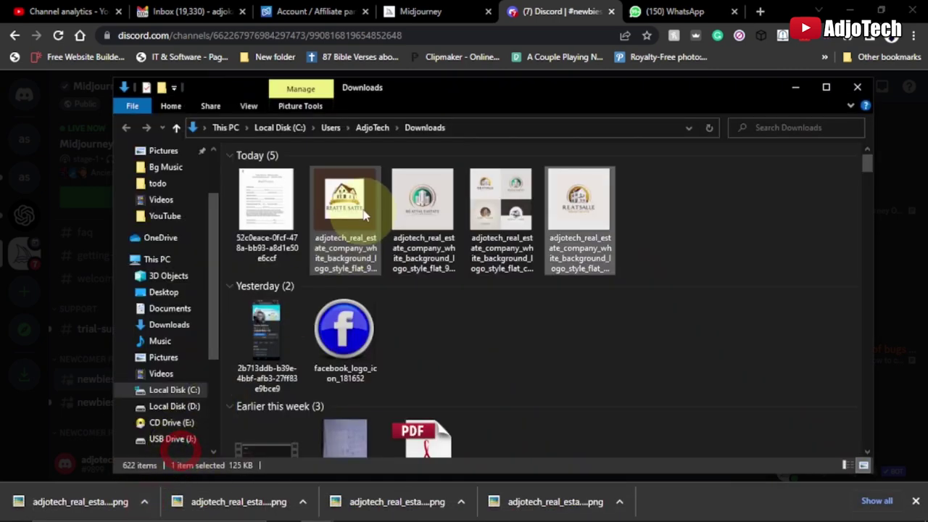
left_click(557, 192)
right_click(556, 186)
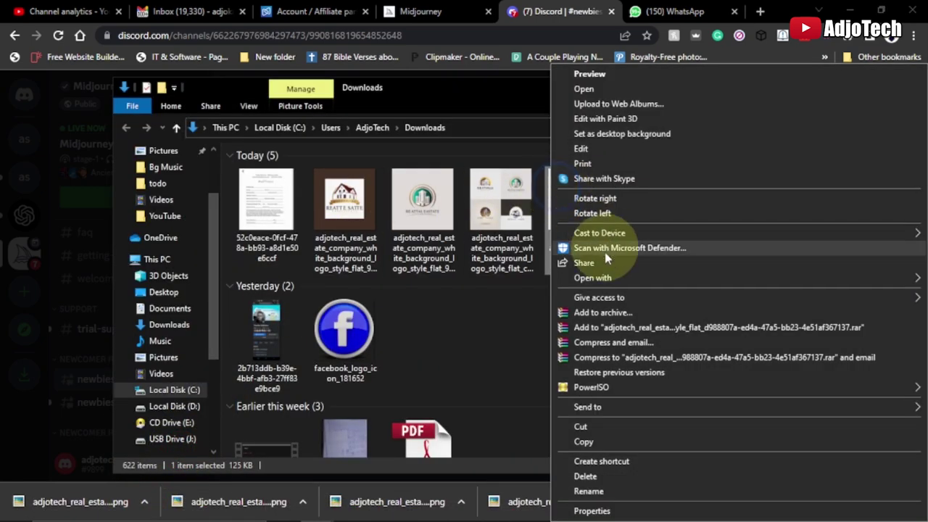
mouse_move(608, 274)
left_click(444, 280)
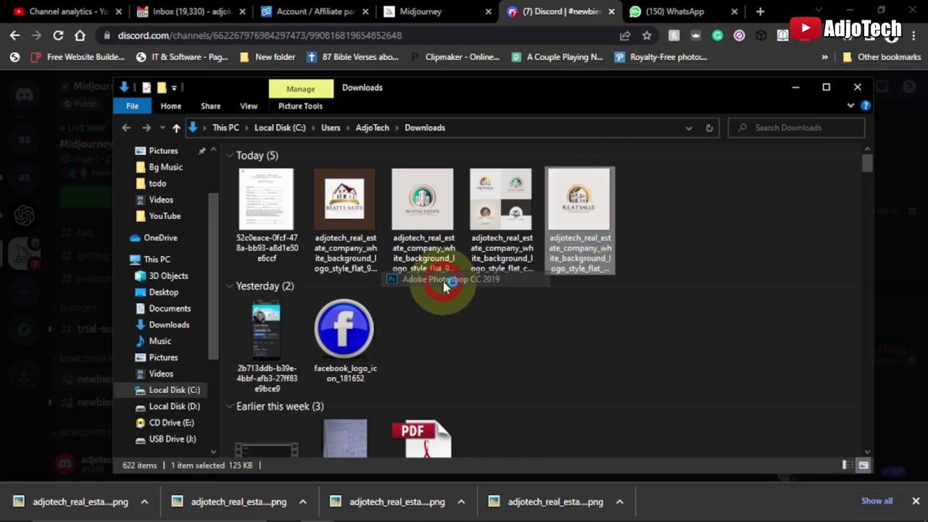